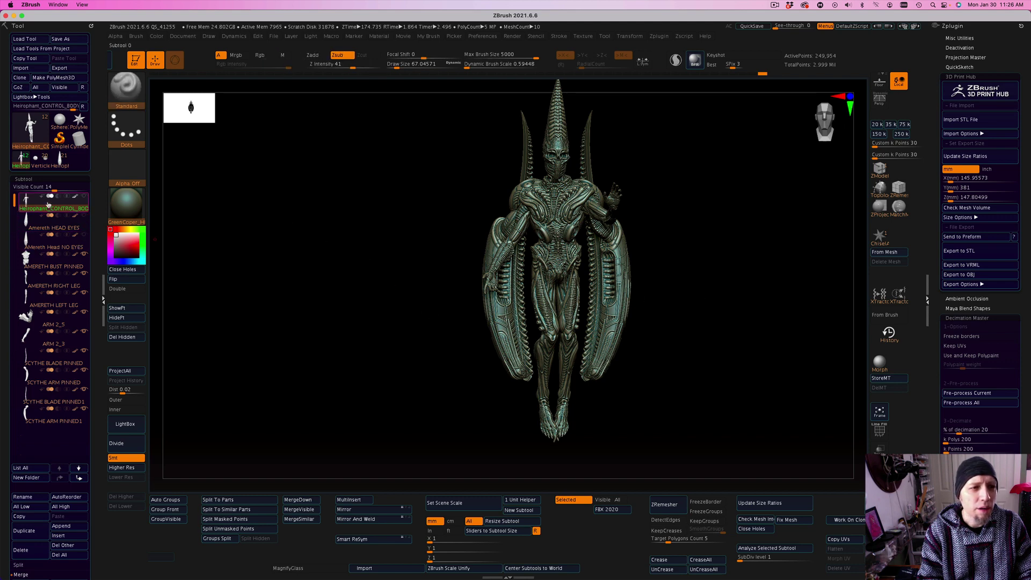
# Preview the figure's separate subtools one by one, from the head and bust through the legs and arms to the scythe parts
pyautogui.moveTo(84, 198)
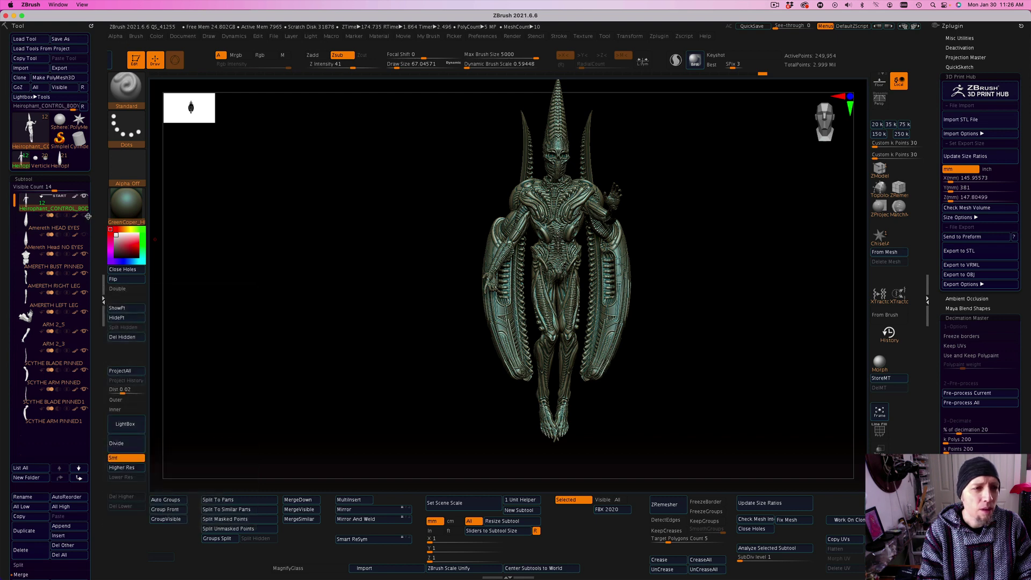
pyautogui.moveTo(77, 244)
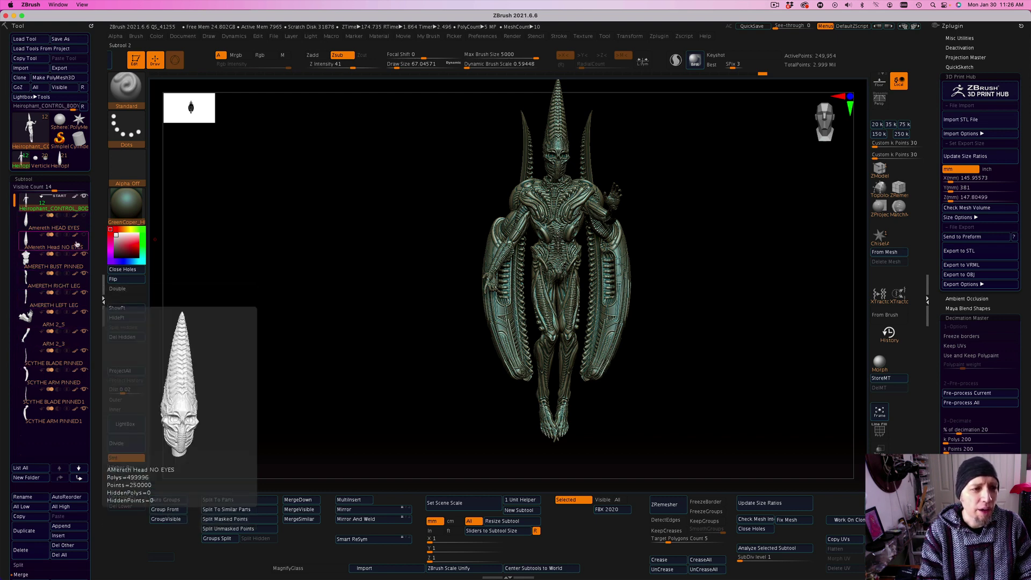
pyautogui.moveTo(58, 229)
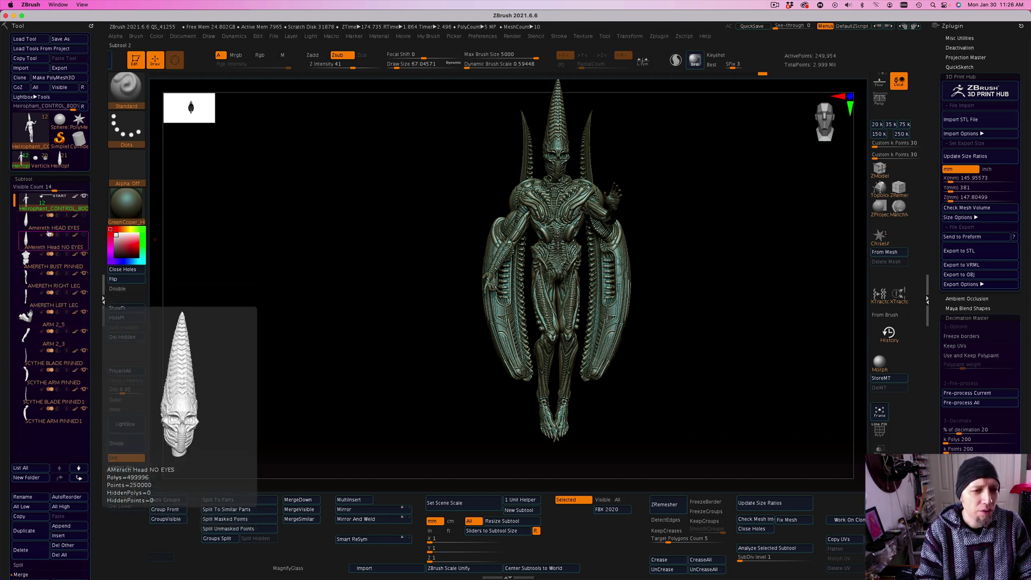
pyautogui.click(50, 243)
pyautogui.click(49, 263)
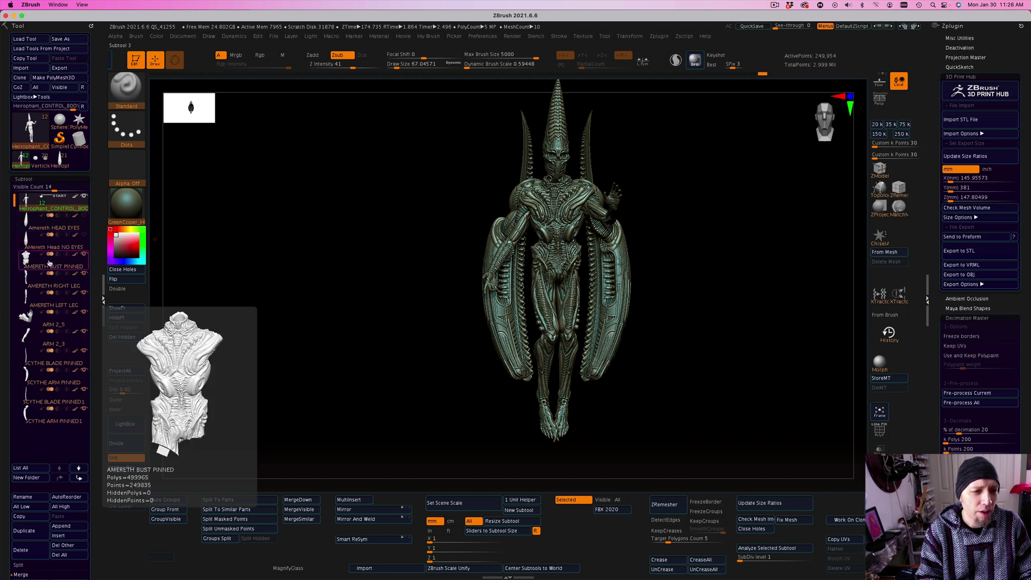
pyautogui.click(49, 279)
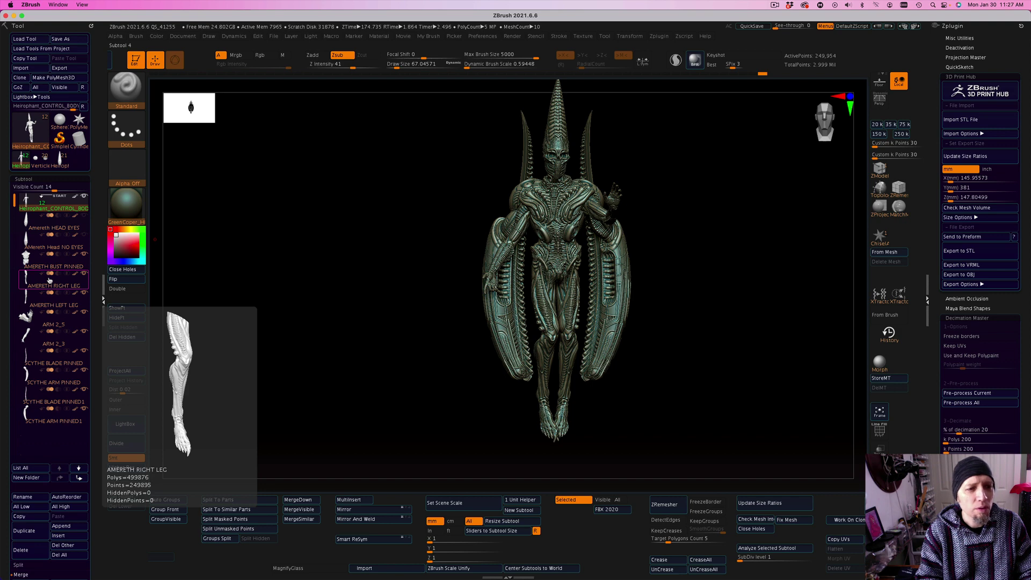
pyautogui.click(50, 299)
pyautogui.click(52, 317)
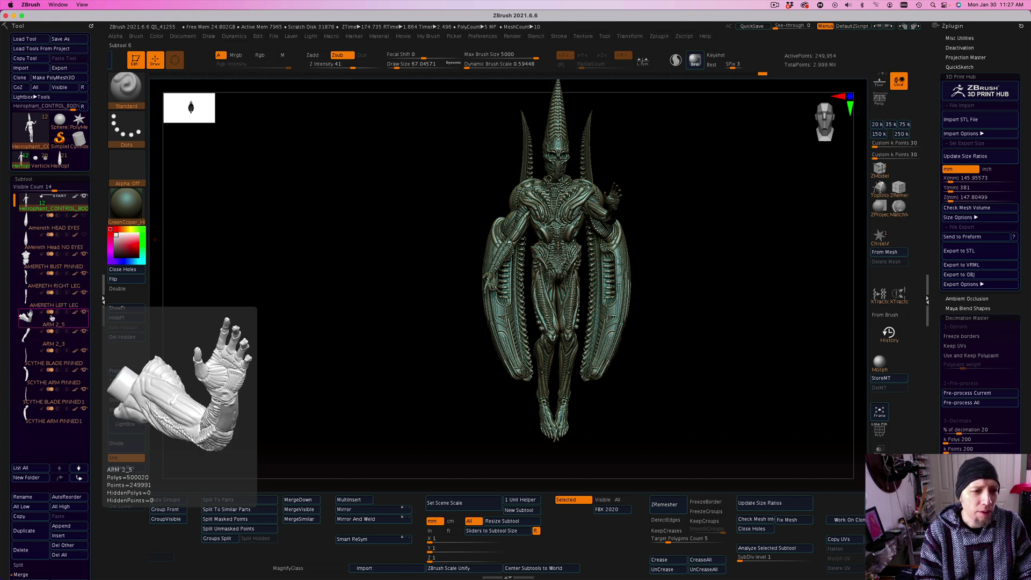
pyautogui.click(51, 334)
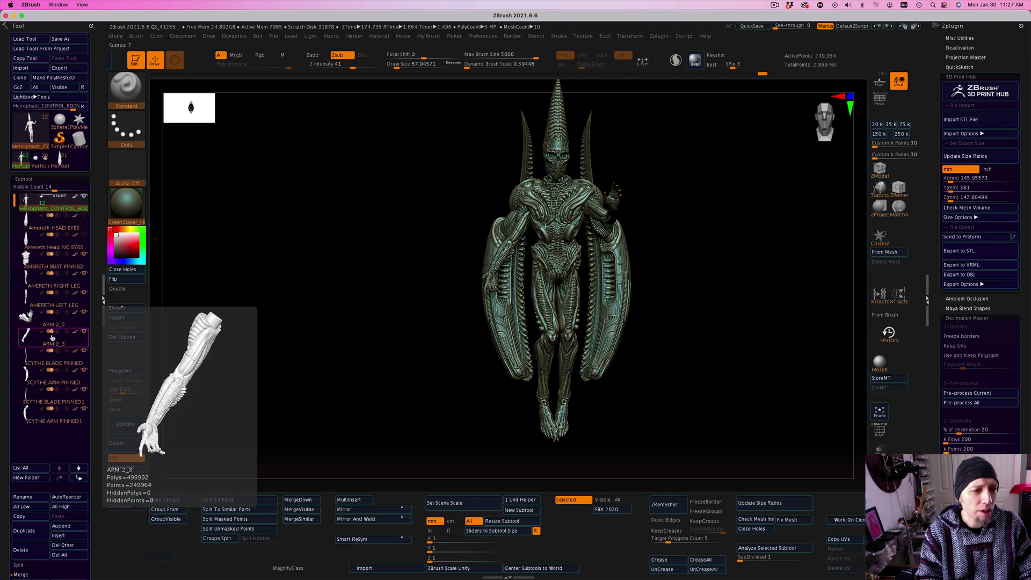
pyautogui.click(53, 356)
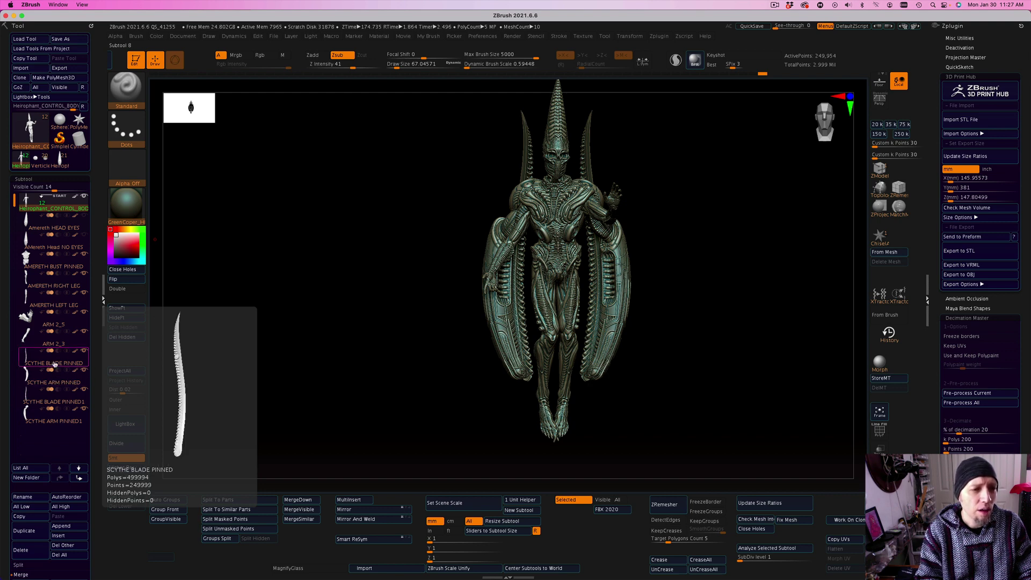
pyautogui.click(55, 373)
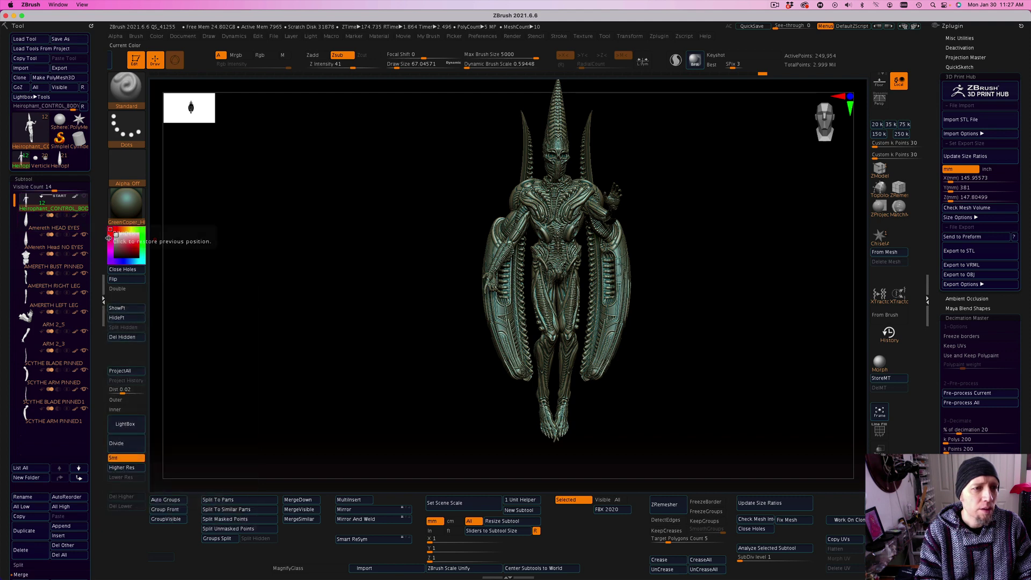
# Select the AMereth Head NO EYES subtool and spread all parts apart with Xpose, framing them for inspection
pyautogui.click(54, 247)
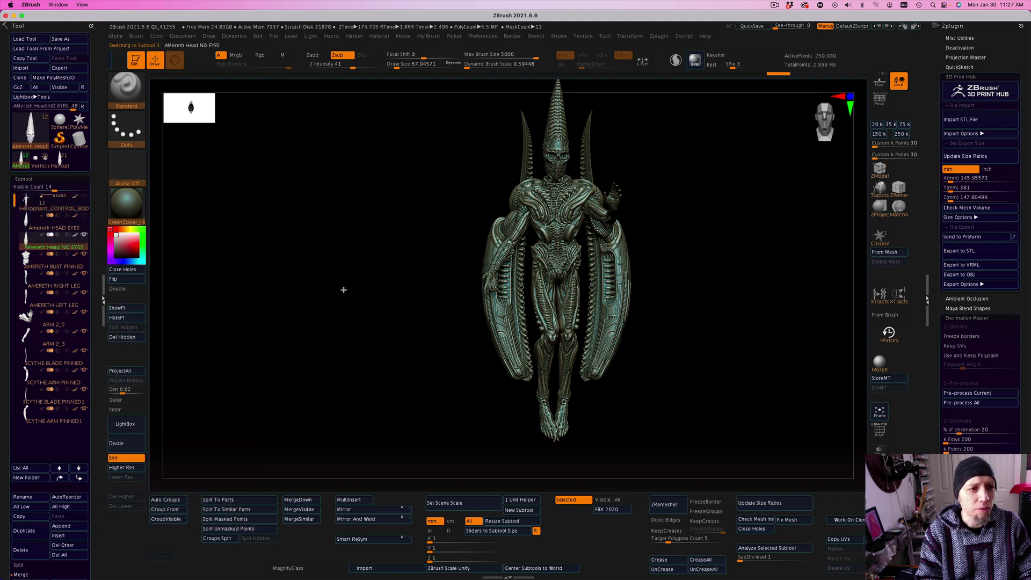
pyautogui.moveTo(344, 289); pyautogui.dragTo(370, 290)
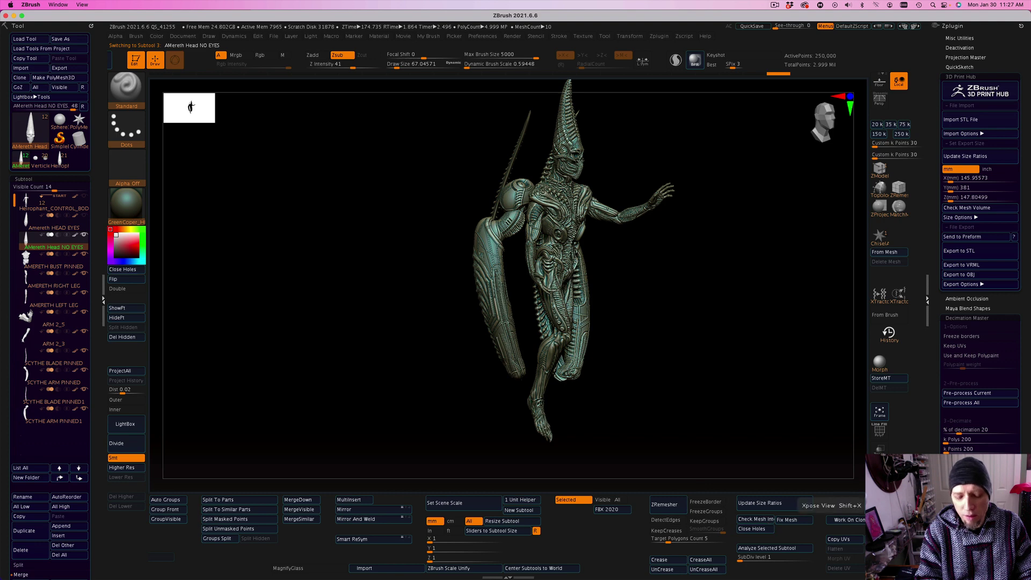
pyautogui.click(805, 505)
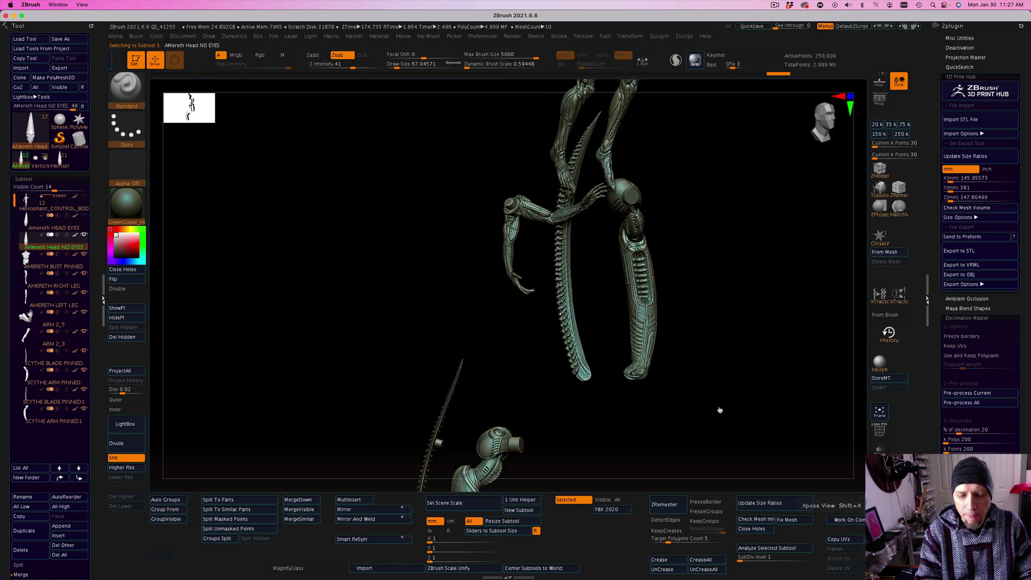
pyautogui.click(880, 412)
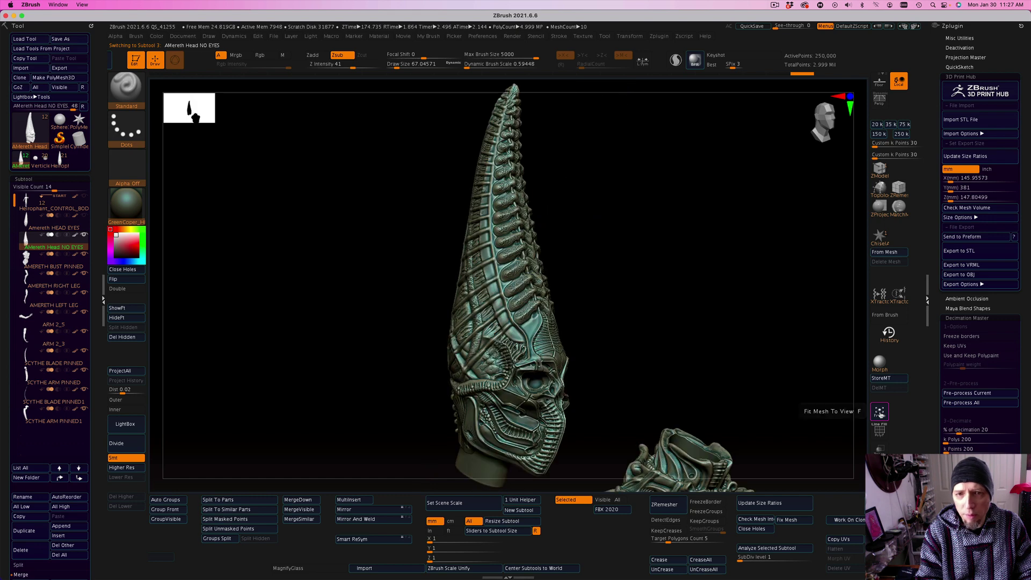
pyautogui.click(880, 413)
pyautogui.moveTo(673, 381)
pyautogui.mouseDown()
pyautogui.moveTo(656, 377)
pyautogui.moveTo(676, 386)
pyautogui.mouseUp()
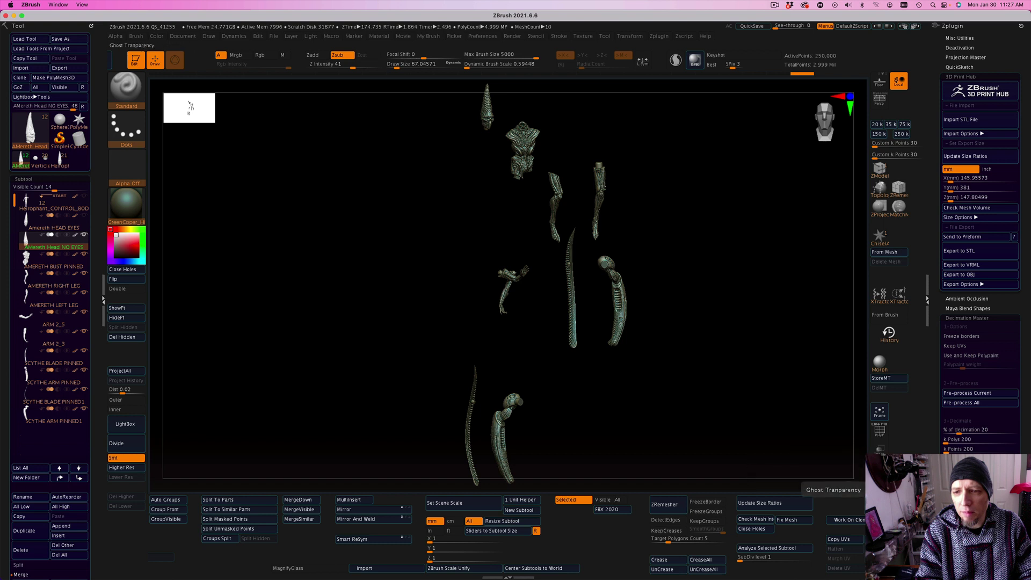
# Collapse the Xpose spread and inspect the reassembled figure up close from the front and an angle
pyautogui.click(830, 513)
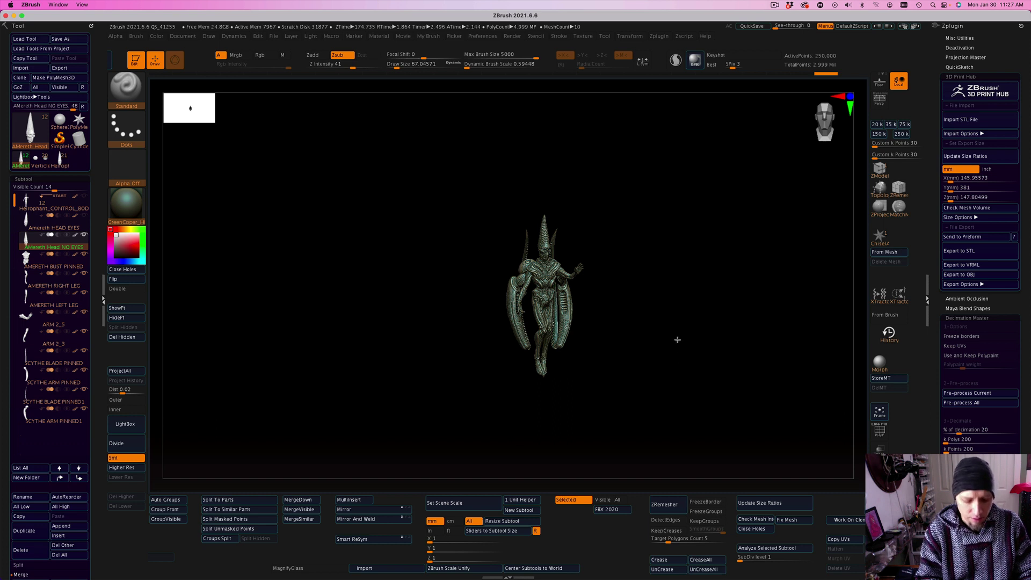
pyautogui.keyDown('alt'); pyautogui.moveTo(678, 325); pyautogui.dragTo(707, 390); pyautogui.keyUp('alt')
pyautogui.keyDown('alt'); pyautogui.moveTo(719, 424); pyautogui.dragTo(725, 331); pyautogui.keyUp('alt')
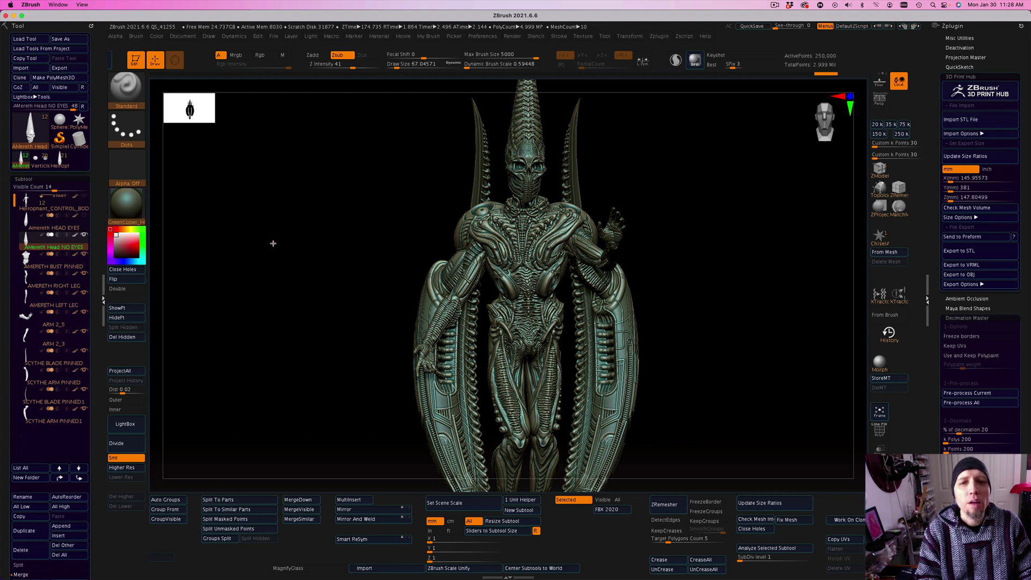
pyautogui.moveTo(277, 252); pyautogui.dragTo(219, 279)
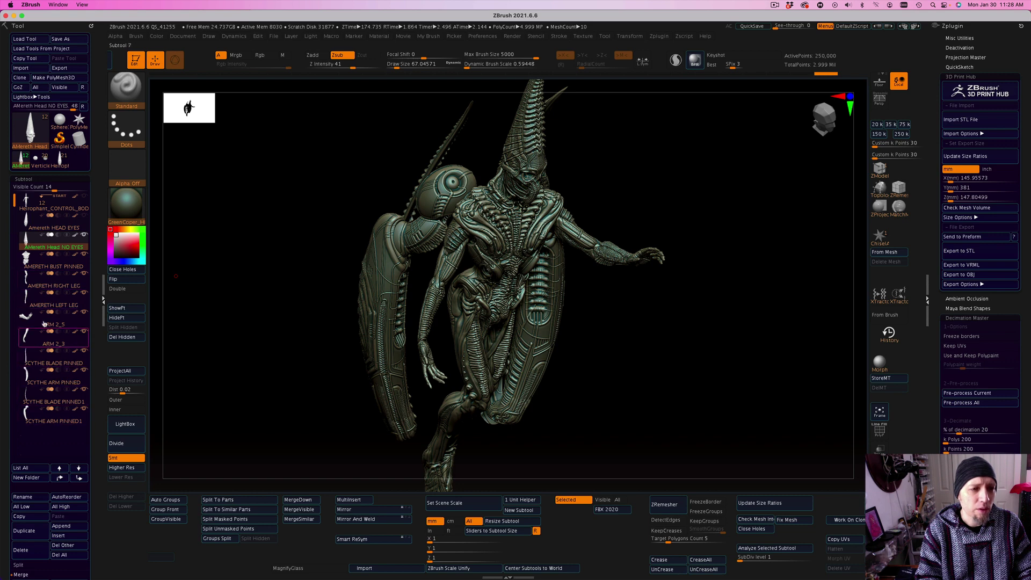
# Select a leg, the ARM 2_5 and the SCYTHE BLADE PINNED subtools in turn to show the individual parts
pyautogui.click(52, 286)
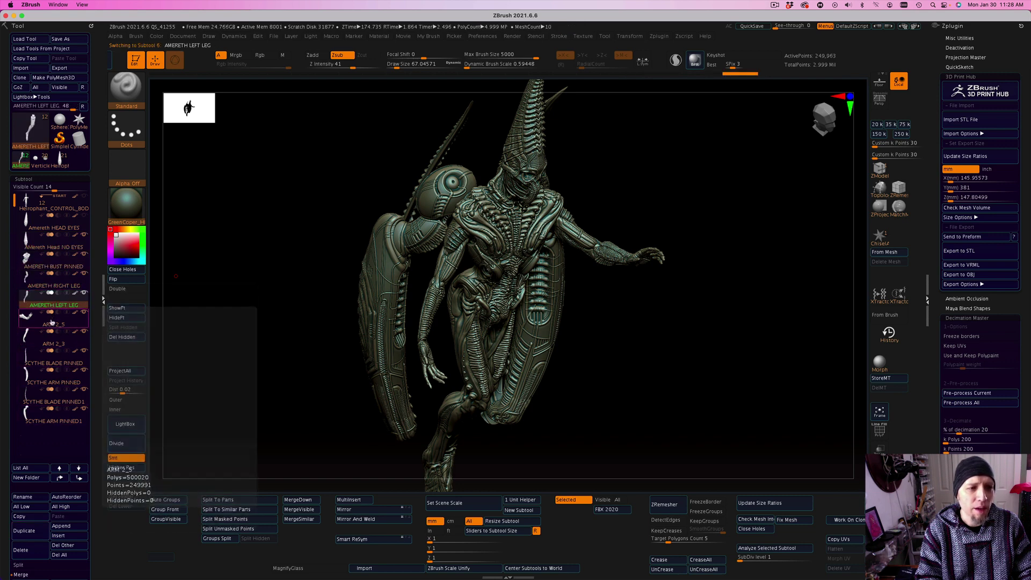
pyautogui.click(53, 325)
pyautogui.click(53, 363)
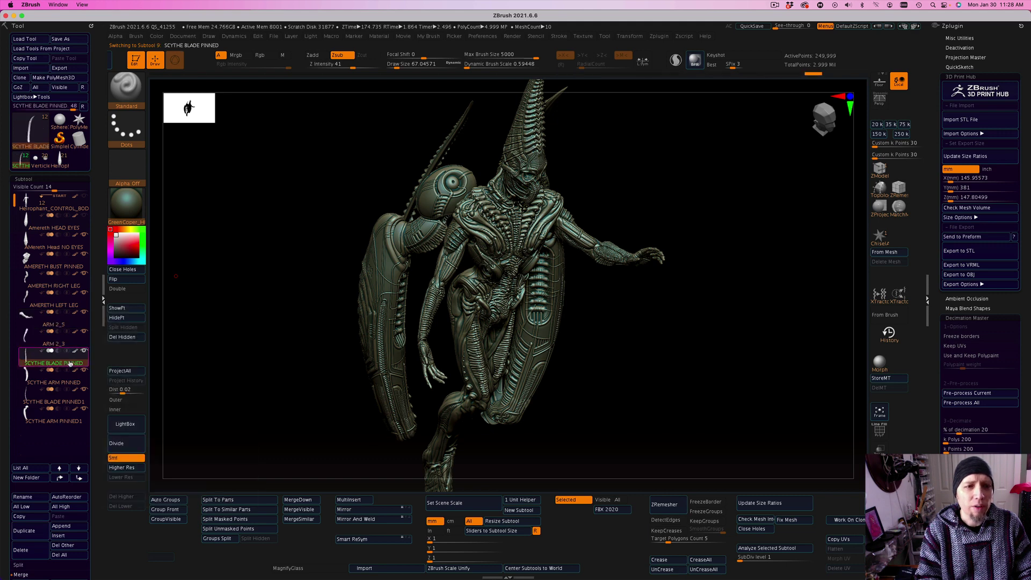
# Update the size ratios of the Heirophant_CONTROL_BODY subtool in inches, choosing the 0.34 x 0.89 x 0.34 in size
pyautogui.click(35, 206)
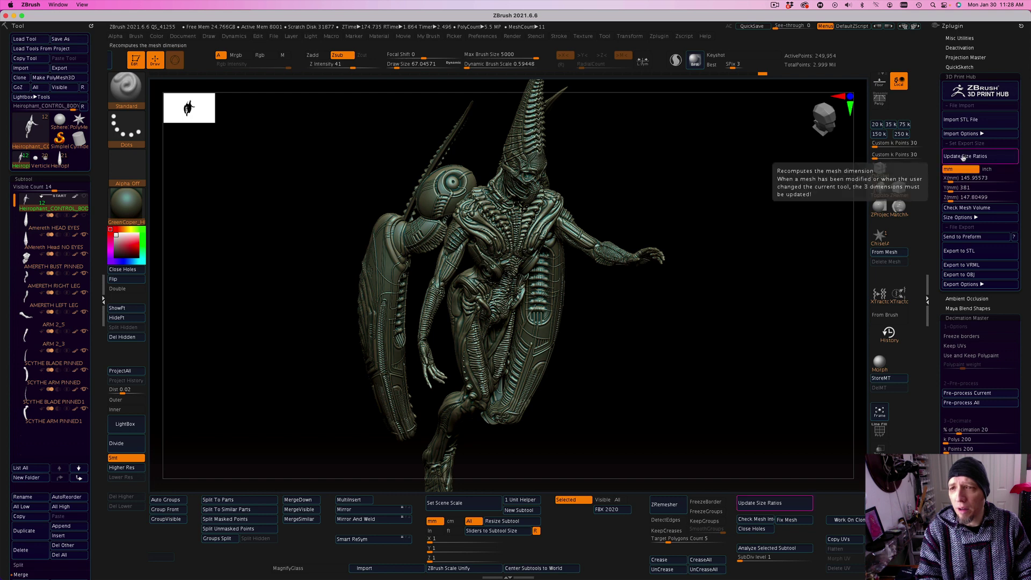
pyautogui.click(999, 169)
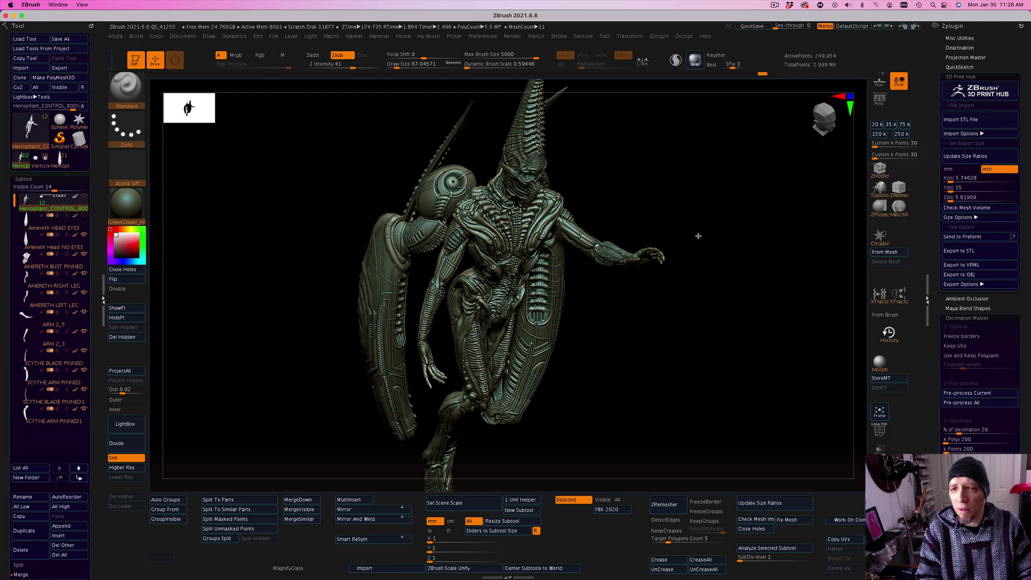
pyautogui.moveTo(678, 248)
pyautogui.mouseDown()
pyautogui.moveTo(652, 274)
pyautogui.moveTo(658, 249)
pyautogui.mouseUp()
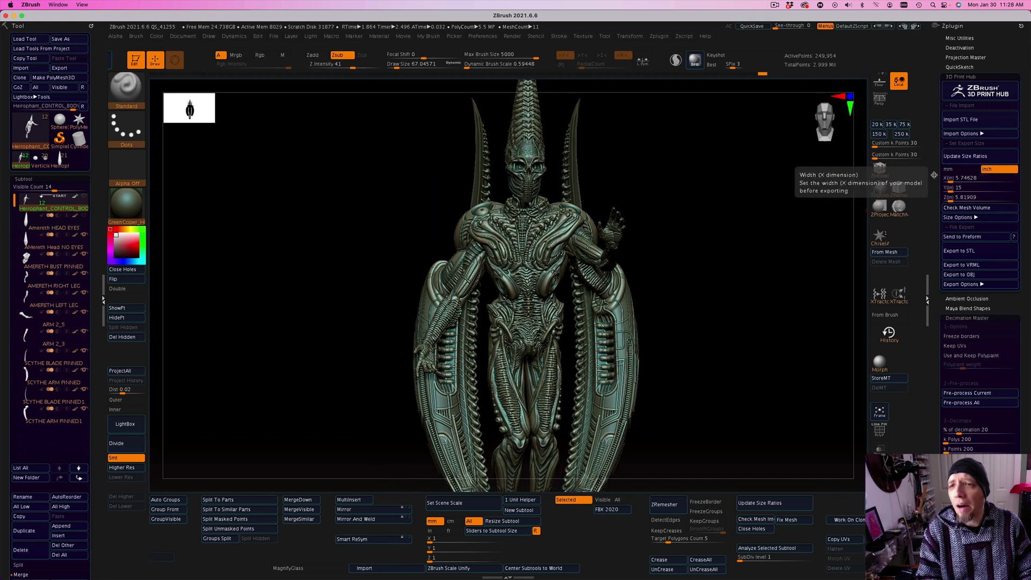
pyautogui.click(950, 156)
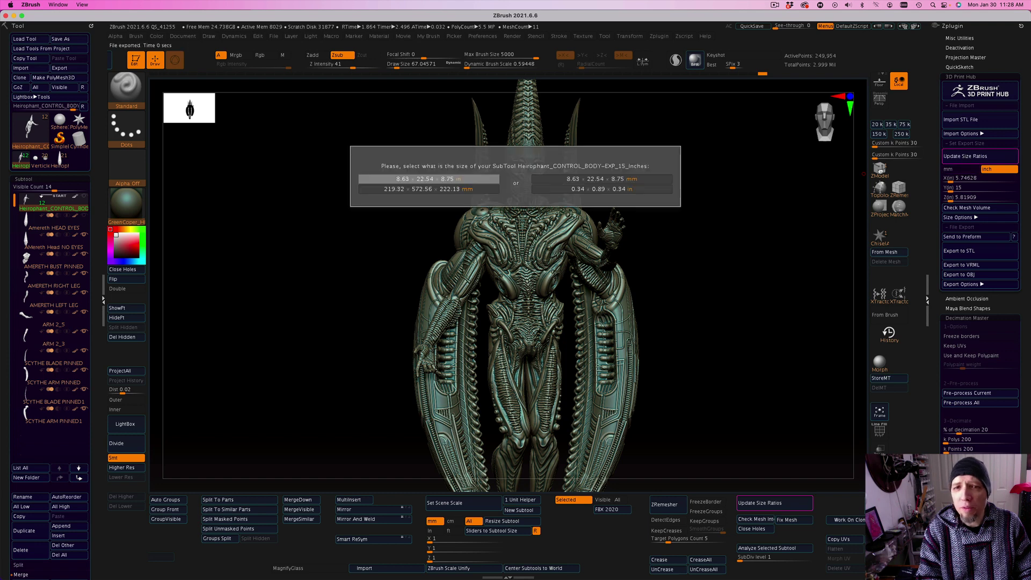
pyautogui.click(589, 190)
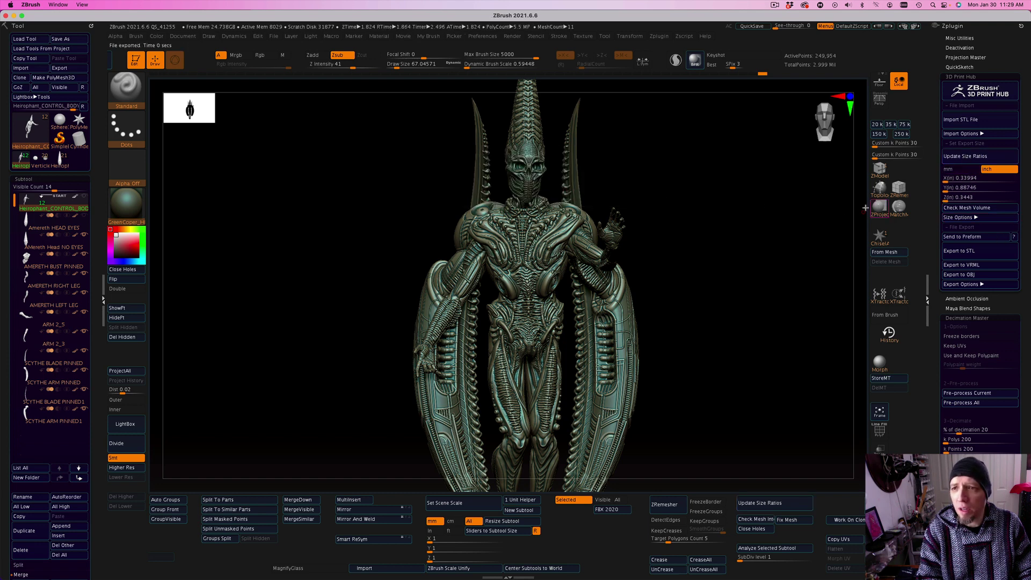
# Set the control body's export height (Y dimension) to 15 inches
pyautogui.click(975, 189)
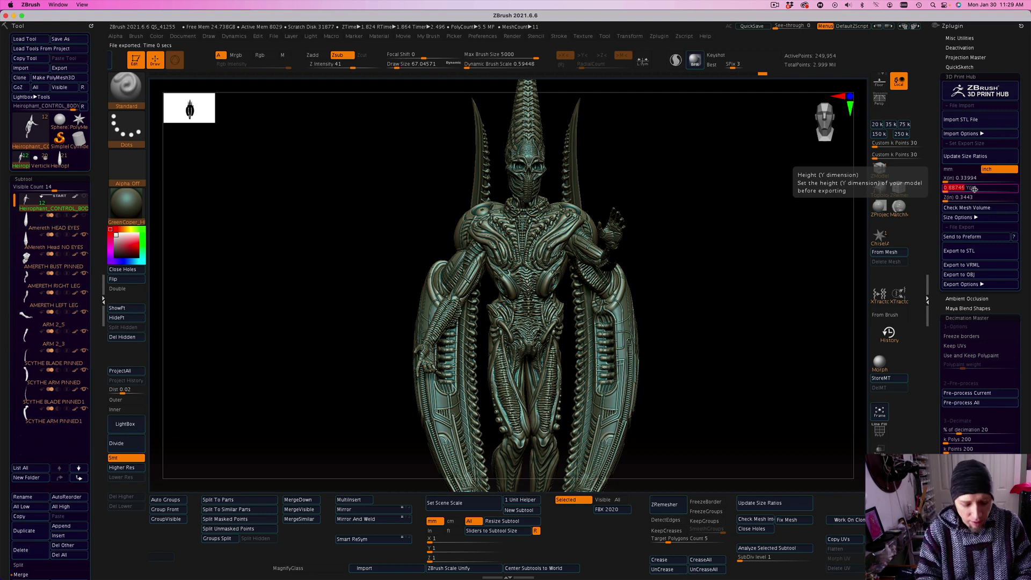
pyautogui.write('15')
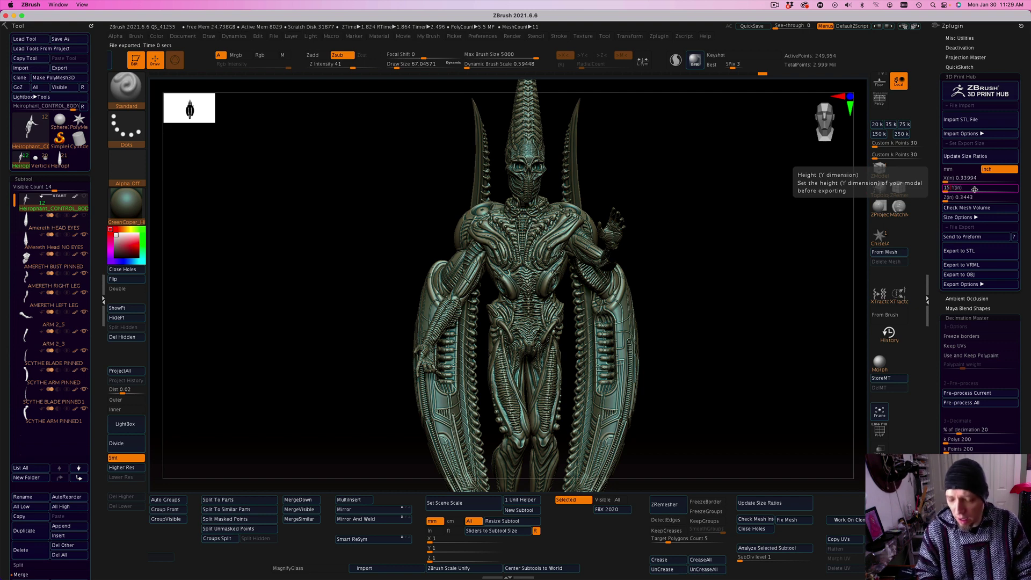
pyautogui.press('Return')
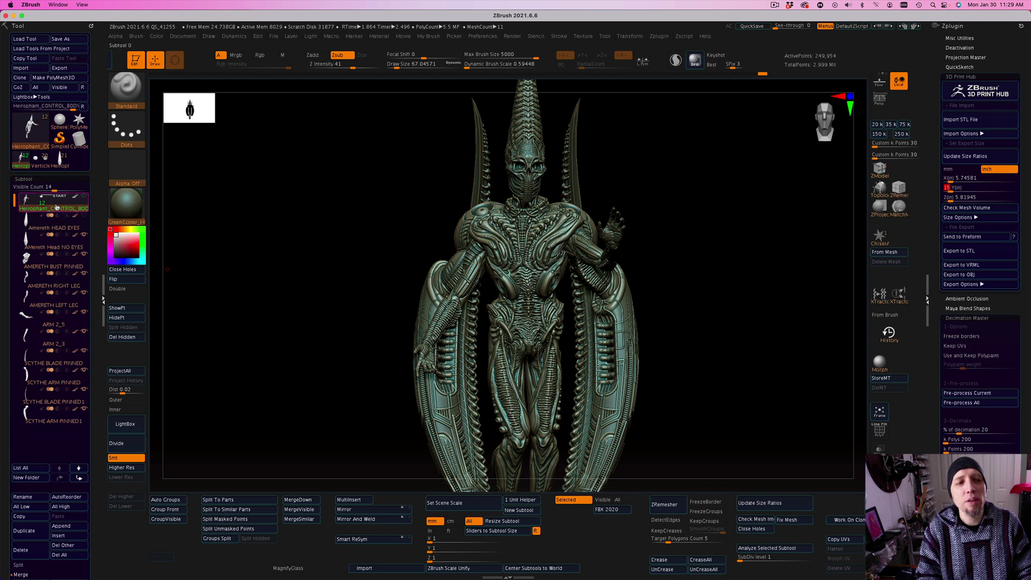
# Convert the control body's export dimensions to millimetres and check the height value
pyautogui.moveTo(62, 206)
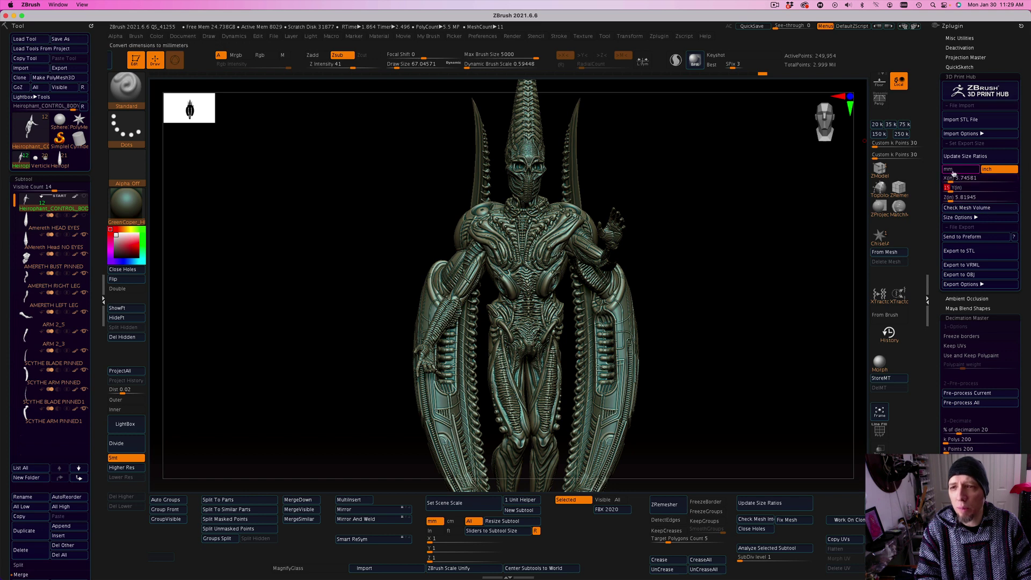
pyautogui.click(951, 170)
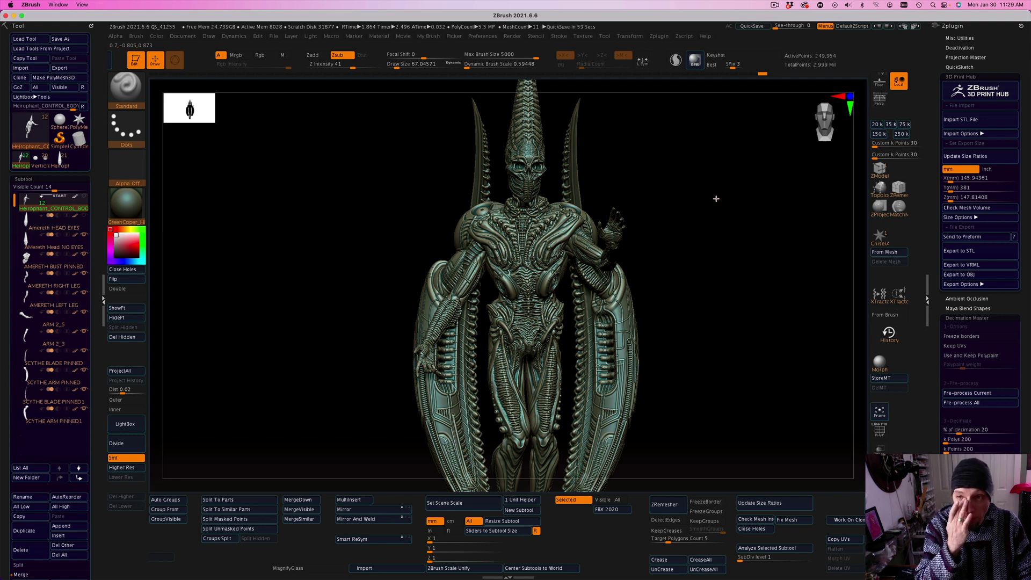
pyautogui.click(954, 198)
pyautogui.click(963, 188)
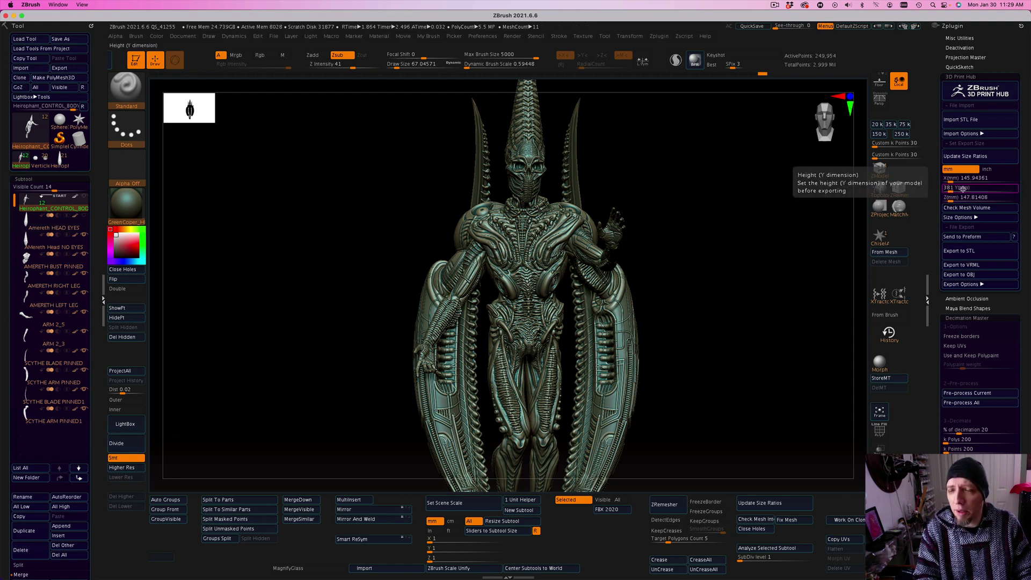
pyautogui.press('Return')
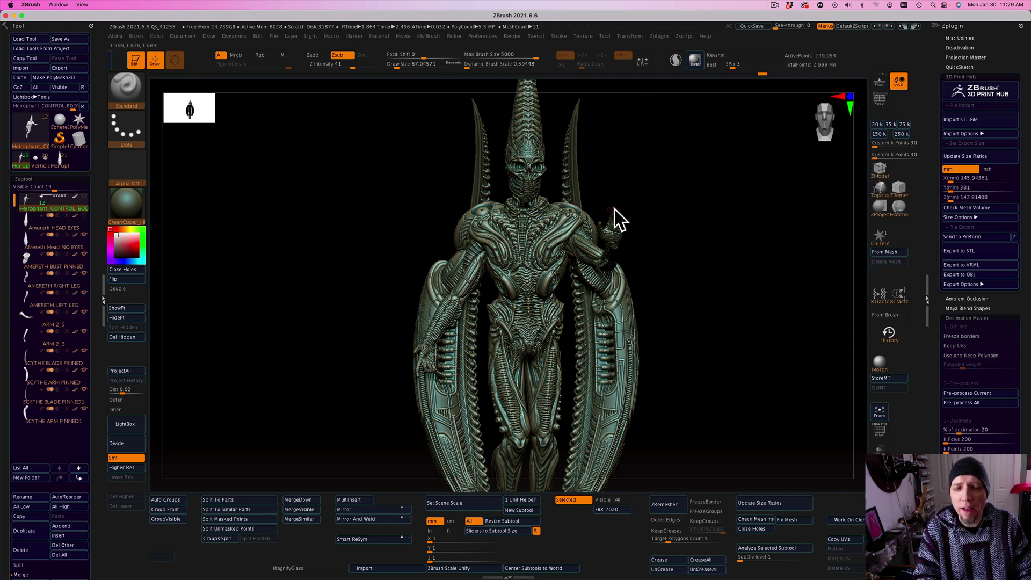
# Switch to CHITUBOX and browse to the A HIEROPHANT BODY STLs folder to open a model file
pyautogui.hotkey('ctrl', 'Up')
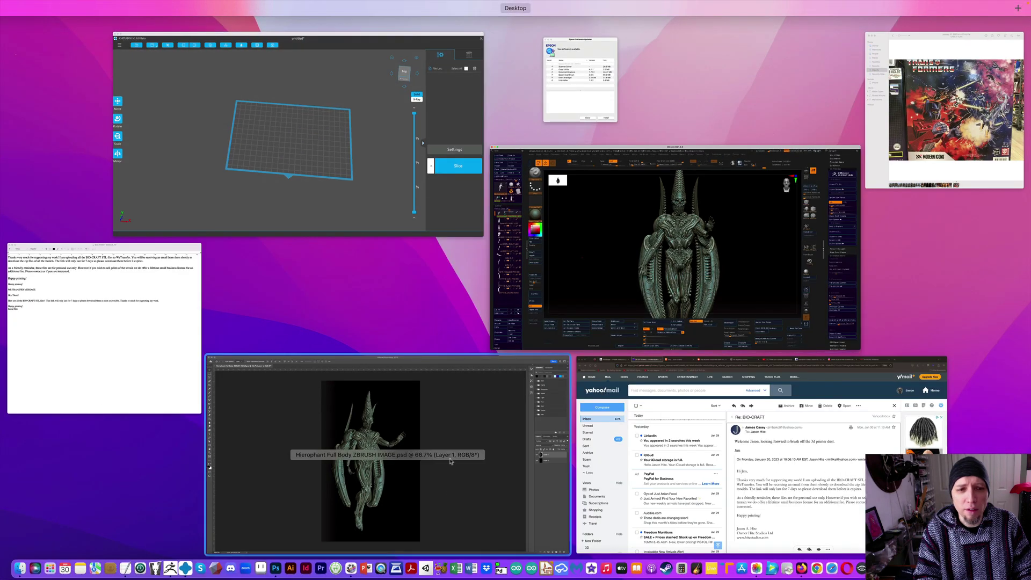
pyautogui.click(324, 209)
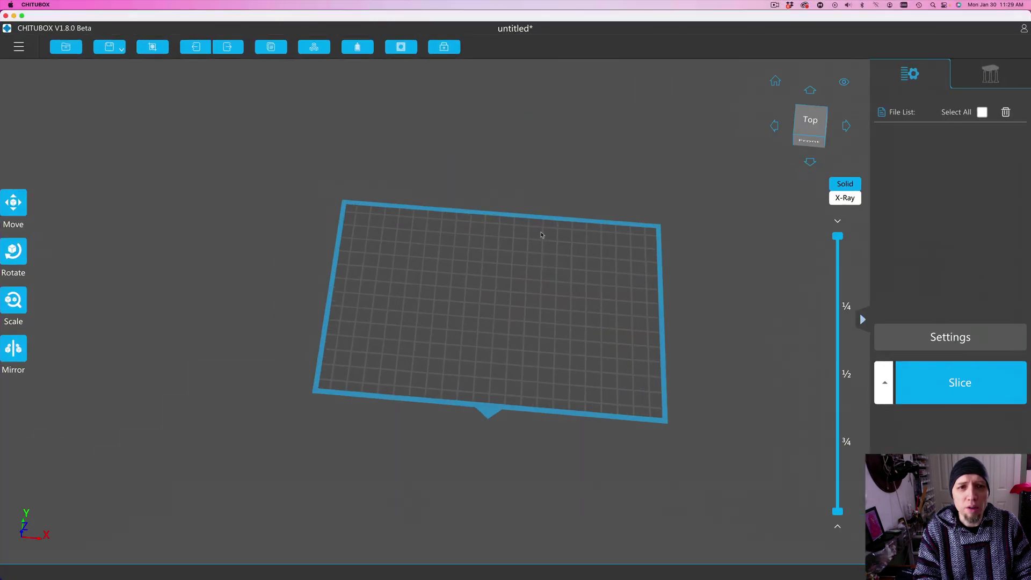
pyautogui.click(19, 49)
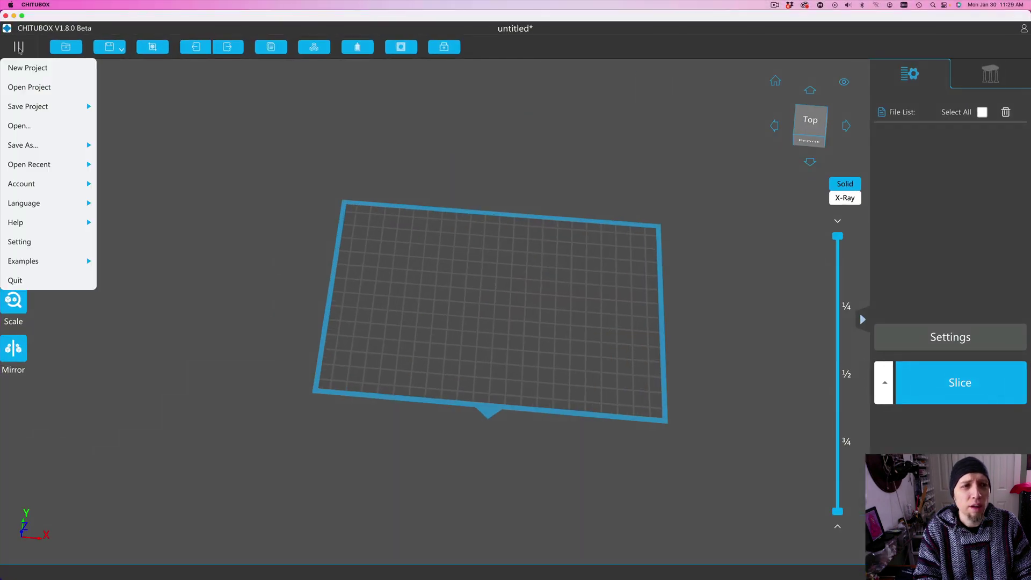
pyautogui.click(20, 126)
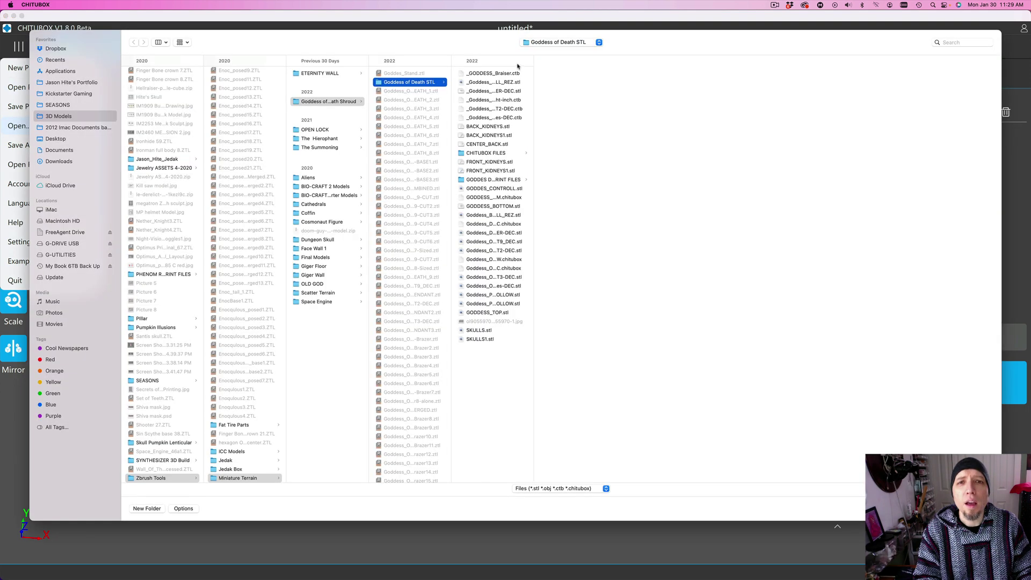
pyautogui.click(550, 43)
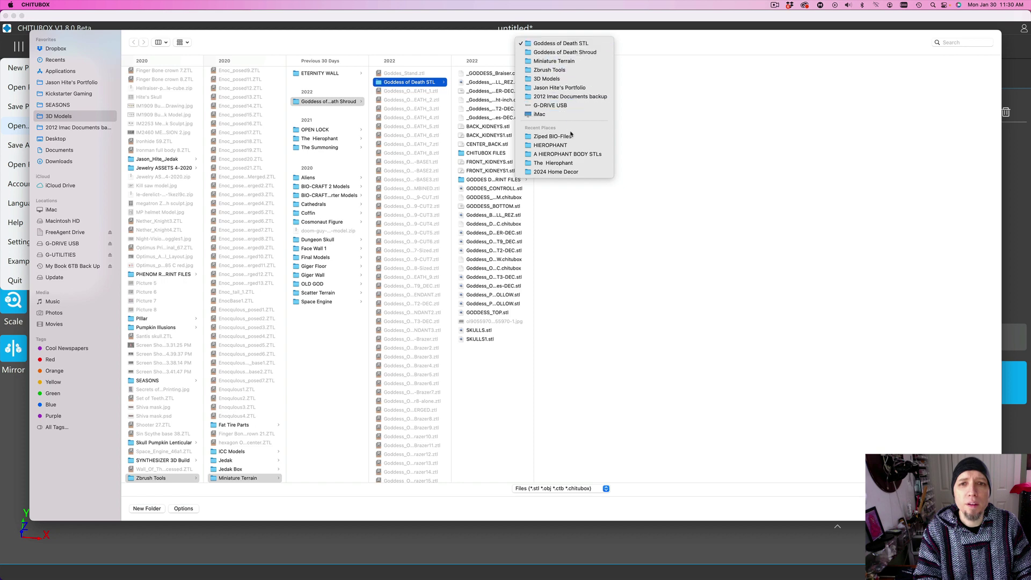
pyautogui.click(553, 136)
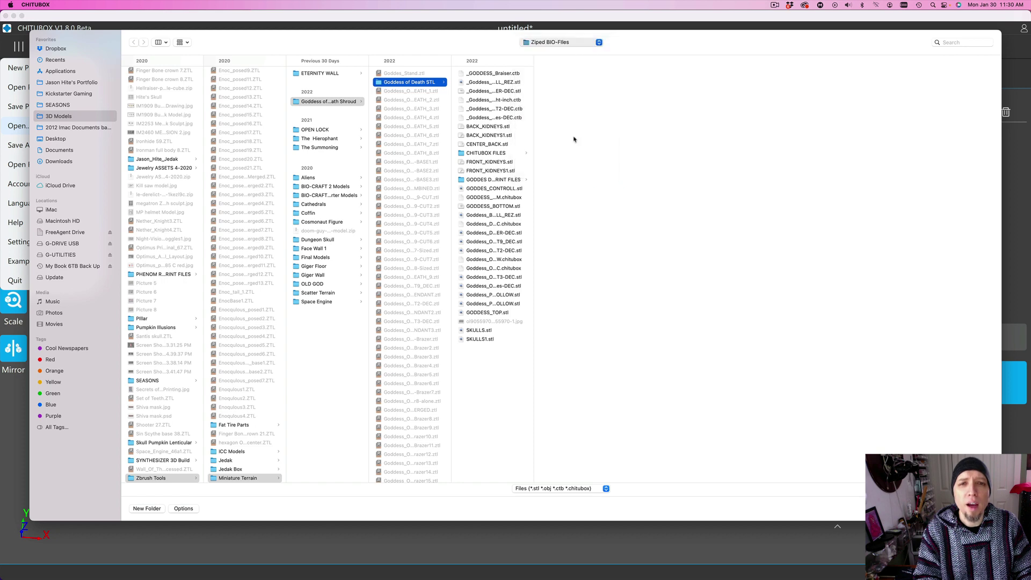
pyautogui.click(565, 42)
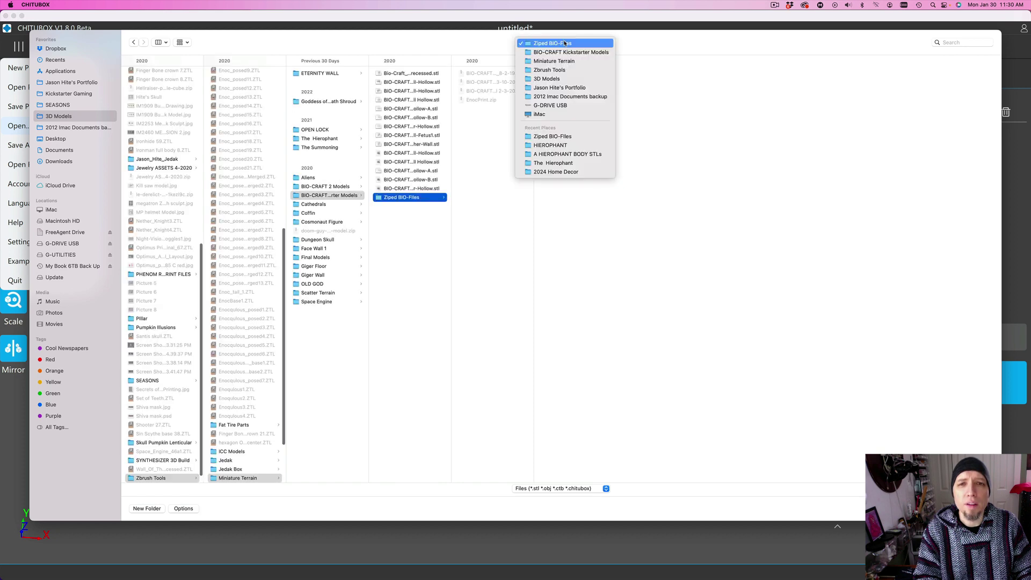
pyautogui.click(591, 155)
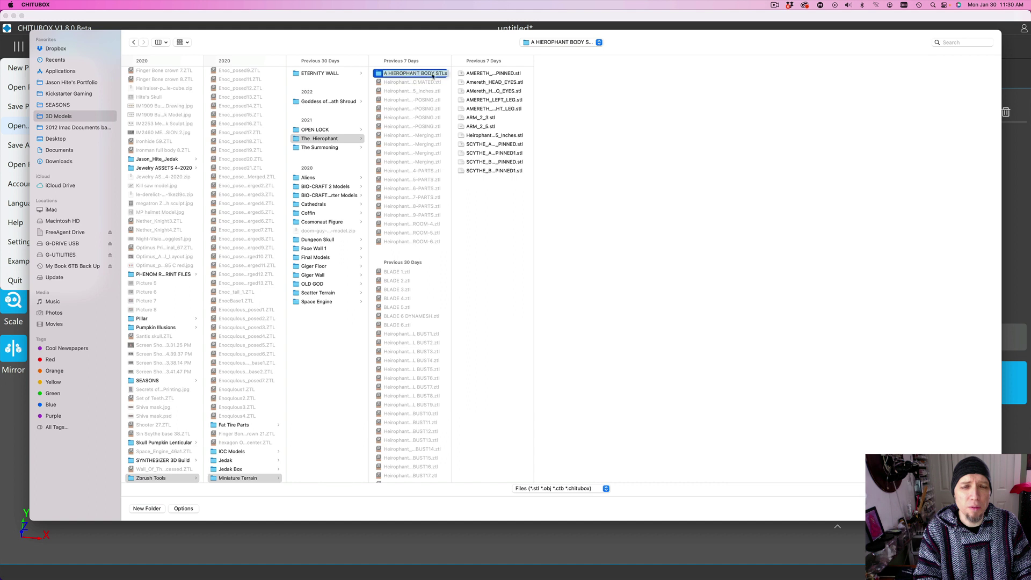
# Preview the Hierophant STL files in turn: heads, legs, arms, control body, scythe arms and scythe blades
pyautogui.click(472, 76)
pyautogui.click(471, 76)
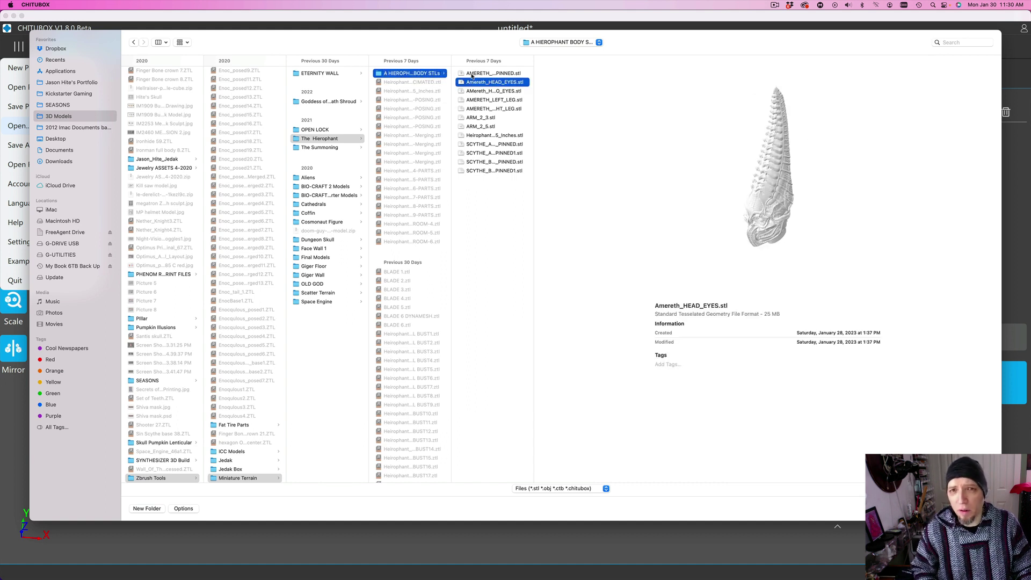
pyautogui.press('Up')
pyautogui.press('Down')
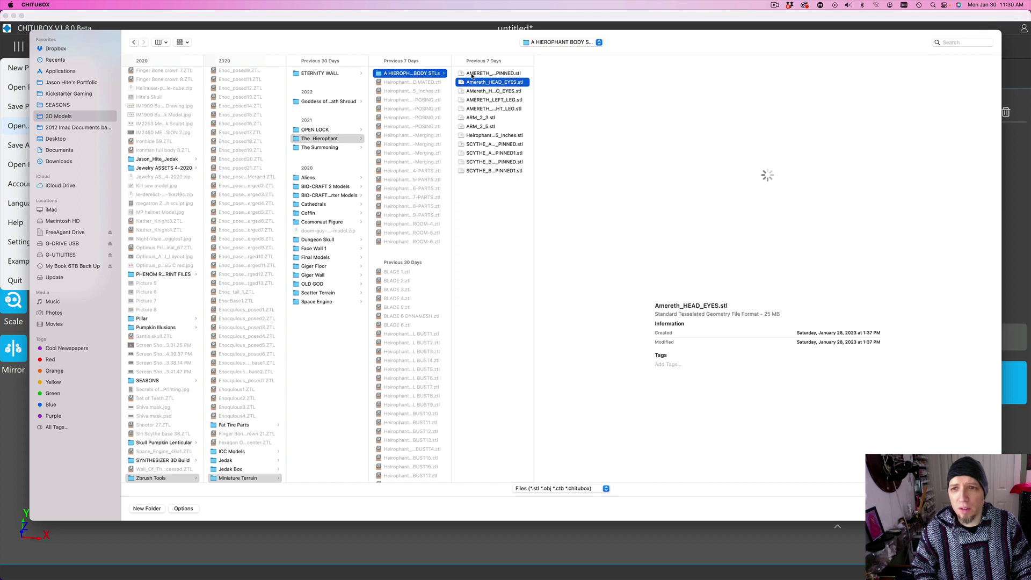
pyautogui.press('Down')
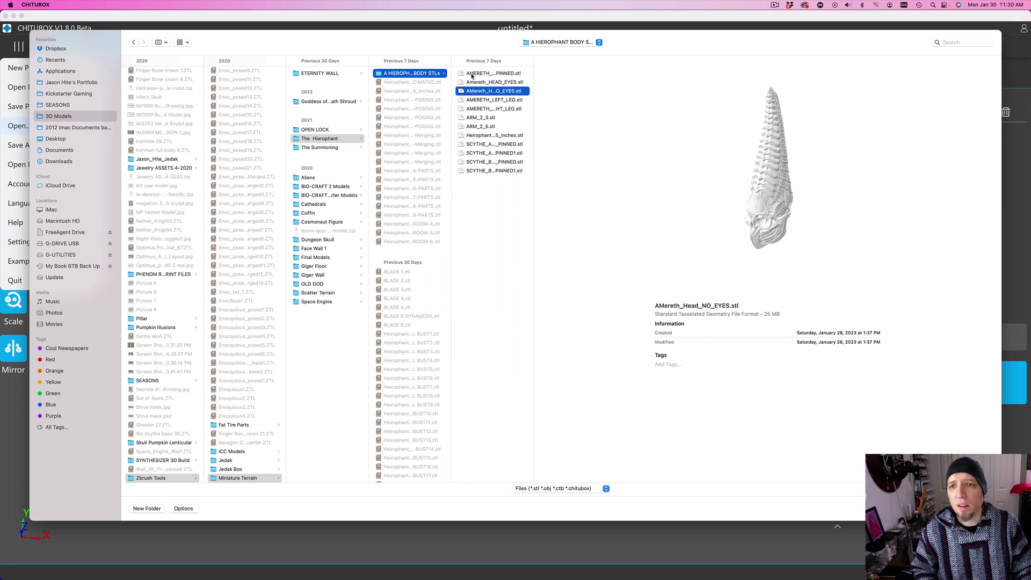
pyautogui.press('Down')
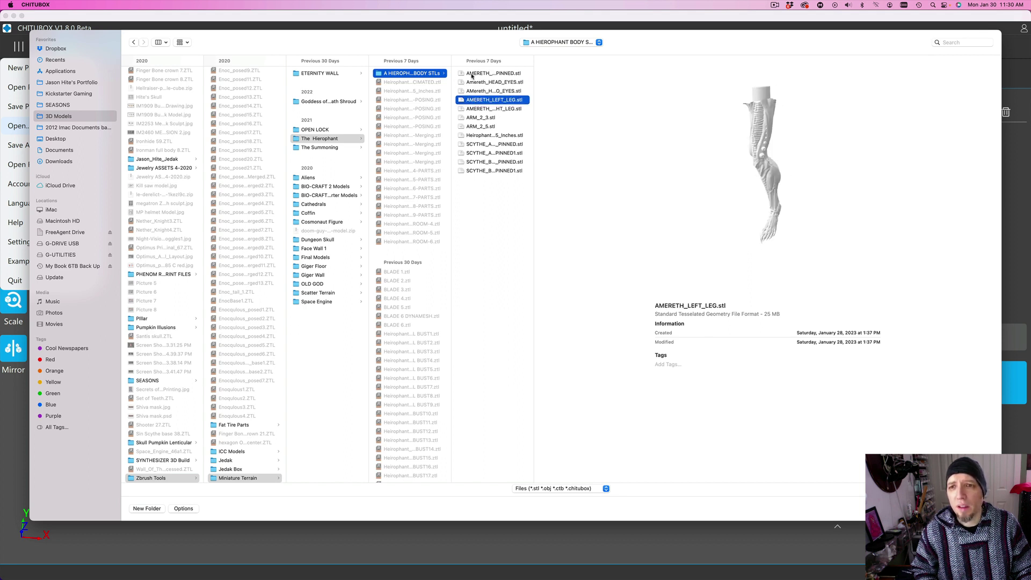
pyautogui.press('Down')
pyautogui.press('Down')
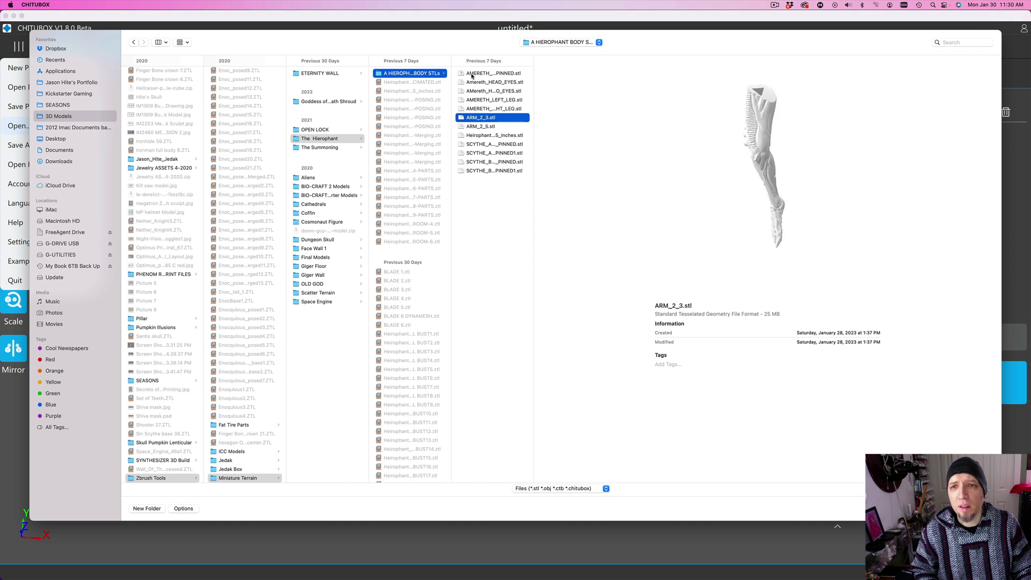
pyautogui.press('Down')
pyautogui.press('Down')
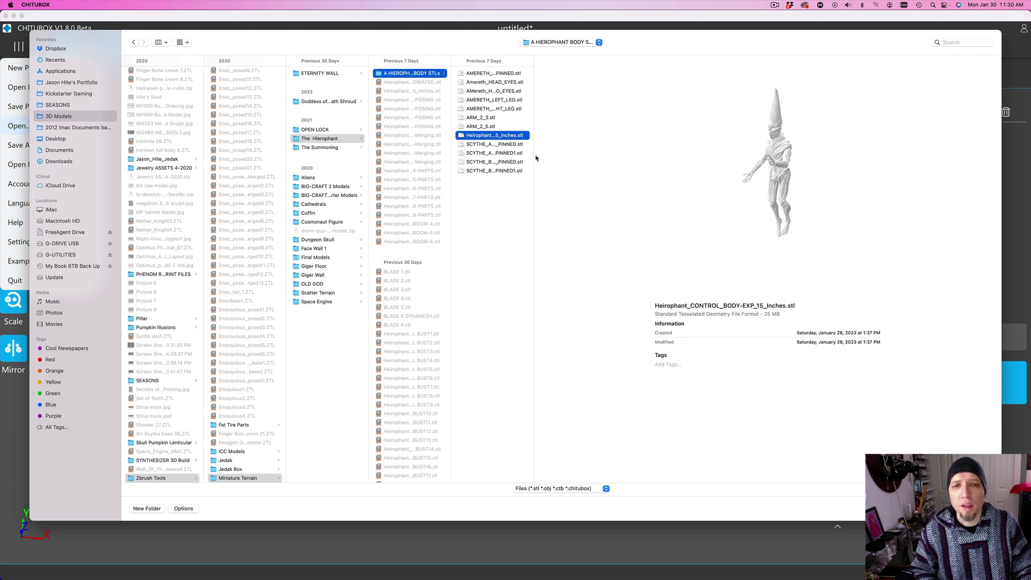
pyautogui.press('Down')
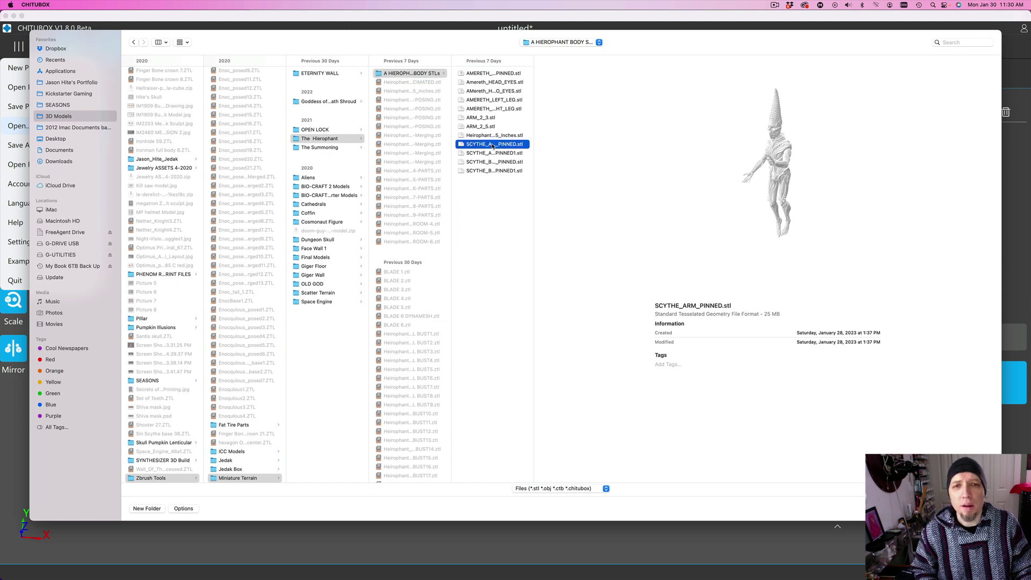
pyautogui.press('Down')
pyautogui.press('Down')
pyautogui.press('Down')
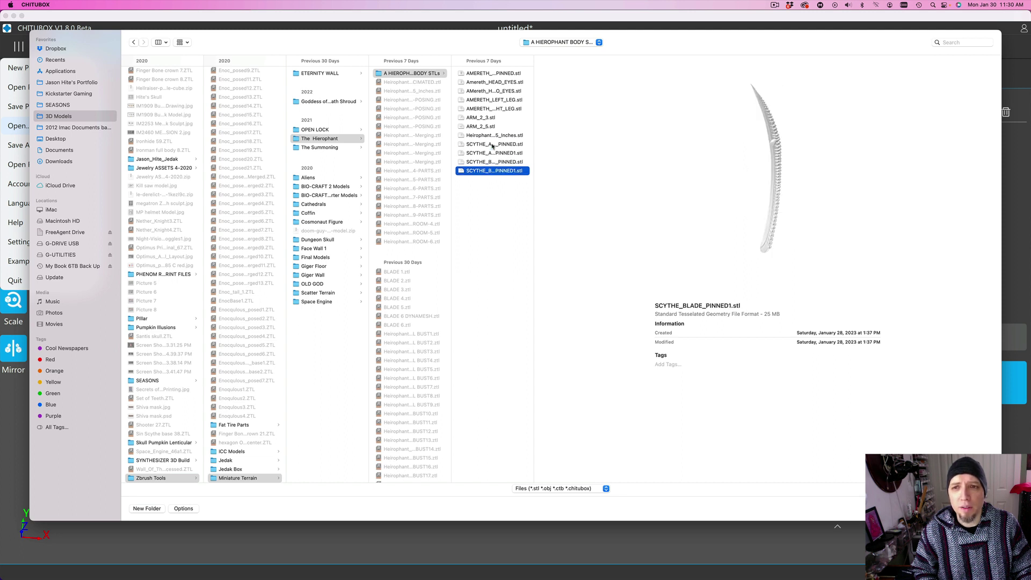
# Import AMERETH_BUST_PINNED.stl onto the build plate
pyautogui.click(478, 74)
pyautogui.click(485, 82)
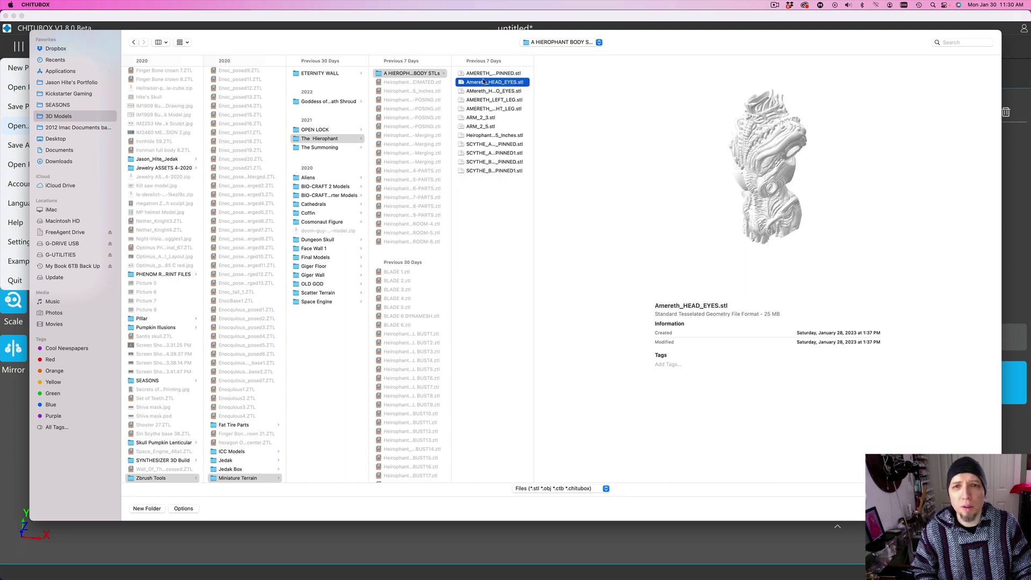
pyautogui.click(485, 75)
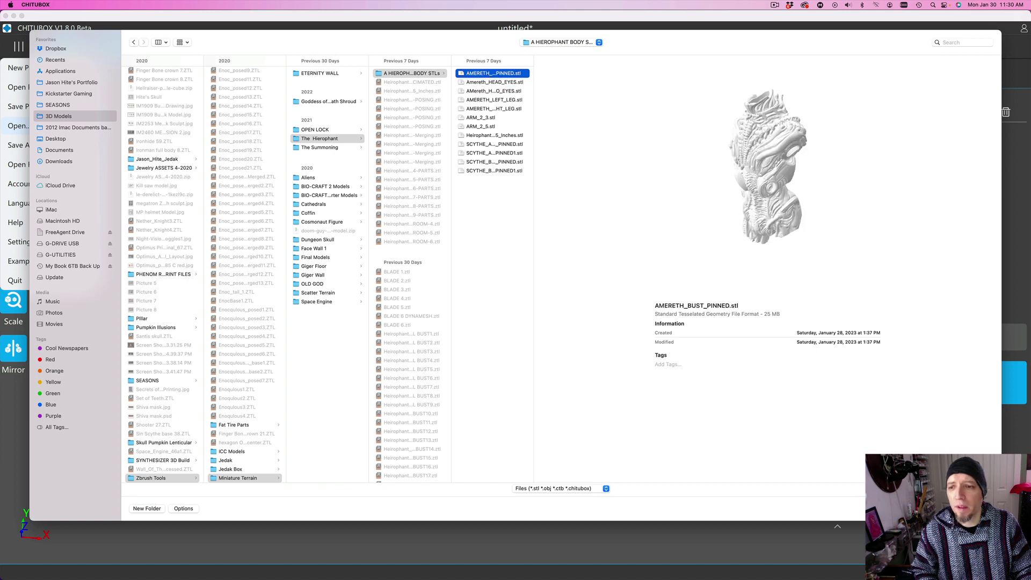
pyautogui.press('Return')
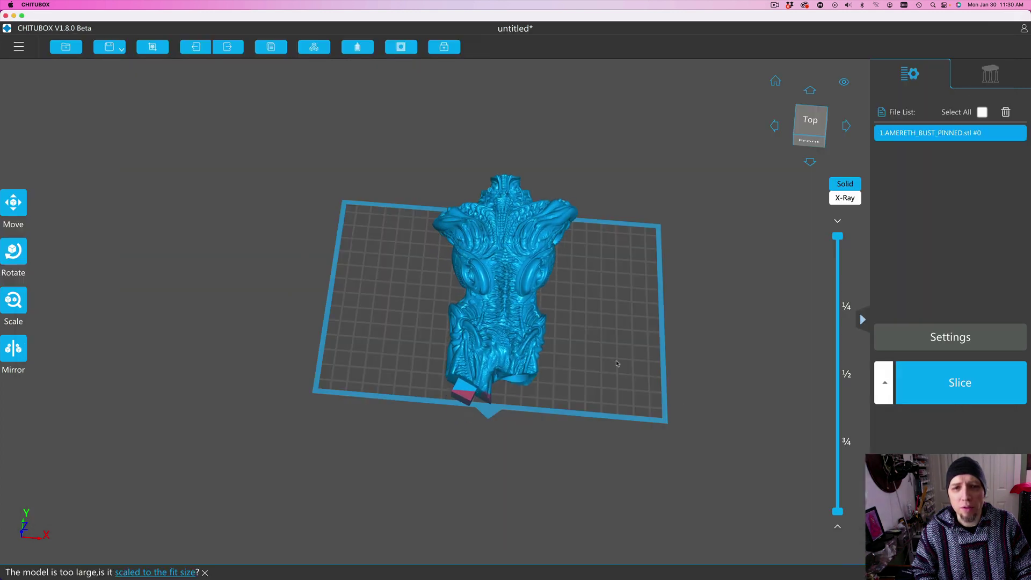
# Rotate the bust 57° about the X axis so that it stands up on the build plate
pyautogui.moveTo(710, 362); pyautogui.dragTo(697, 319, button='middle')
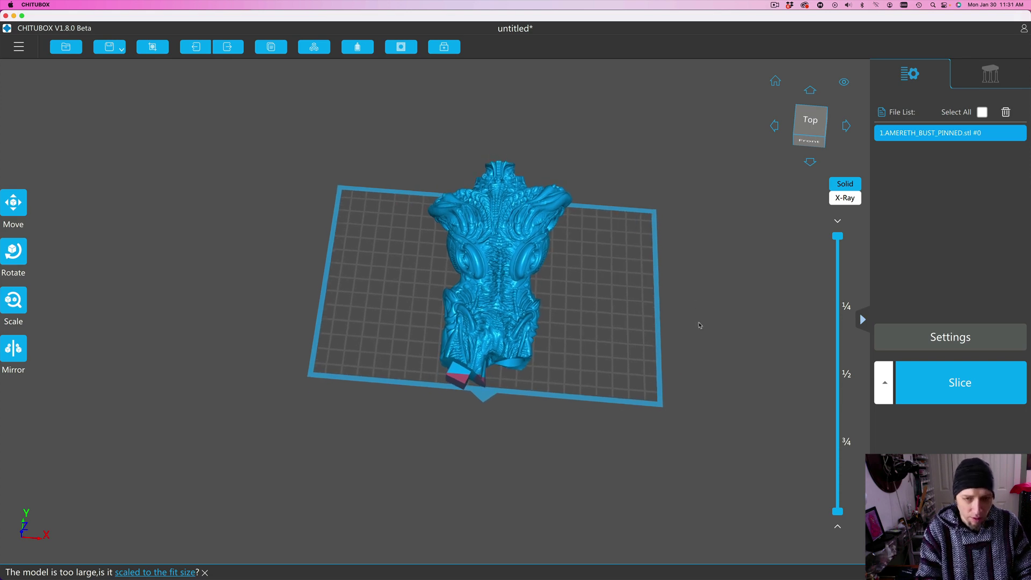
pyautogui.moveTo(700, 325); pyautogui.dragTo(722, 296, button='right')
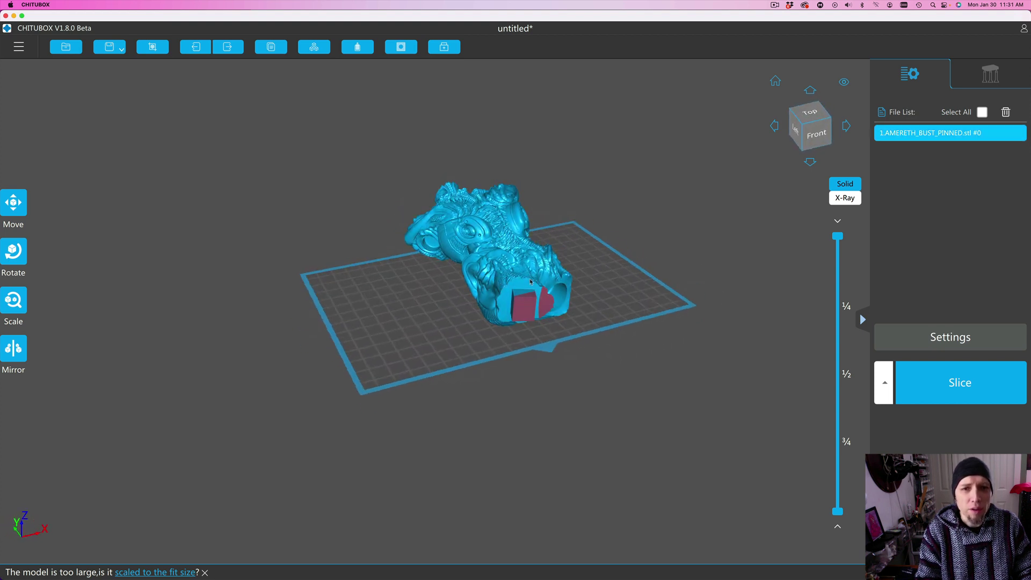
pyautogui.click(14, 252)
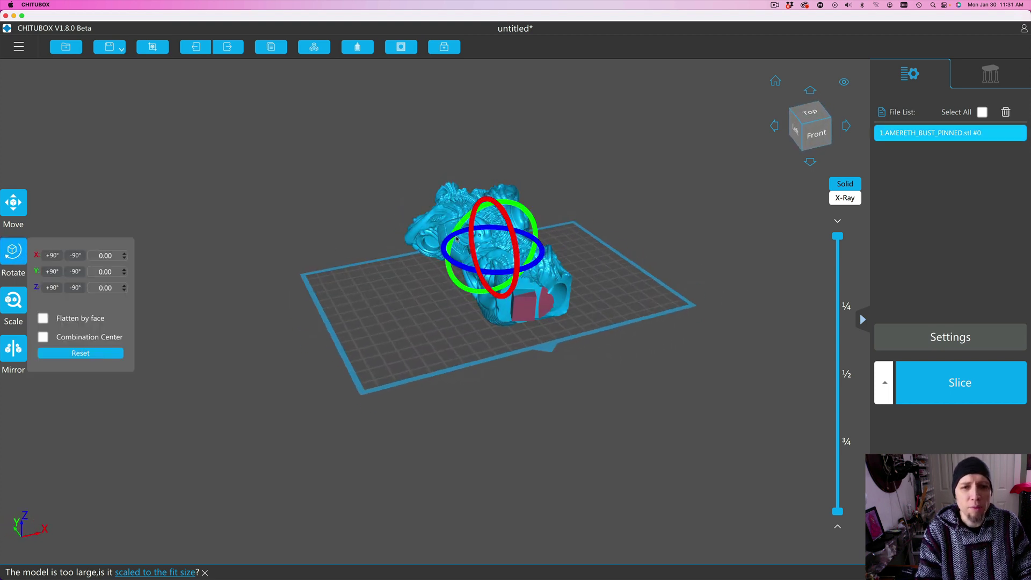
pyautogui.moveTo(508, 221); pyautogui.dragTo(511, 240)
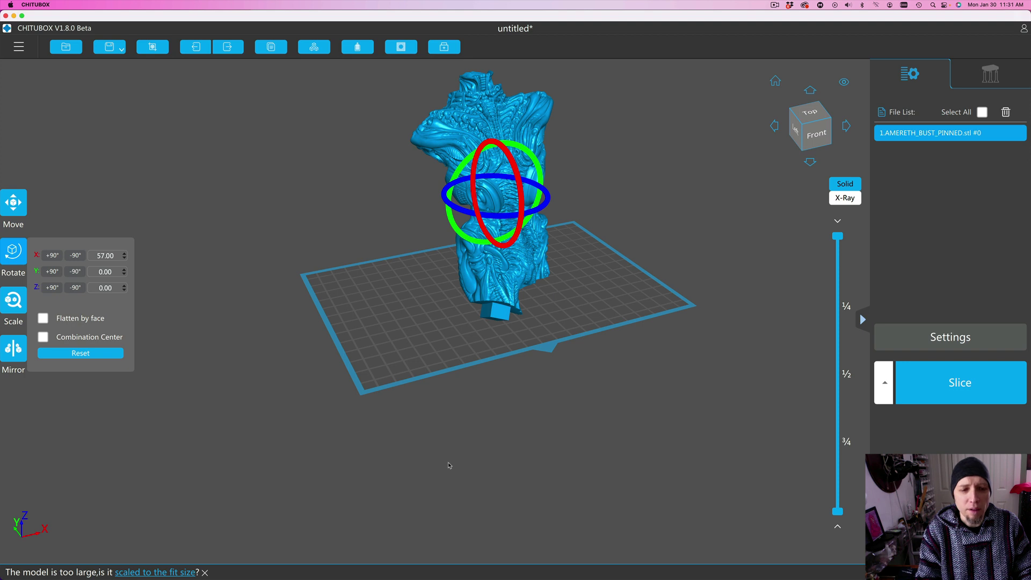
# Shift the bust on the build plate to about X -23.79, Y -3.04 and raise it to Z 5.00
pyautogui.moveTo(449, 466); pyautogui.dragTo(505, 449)
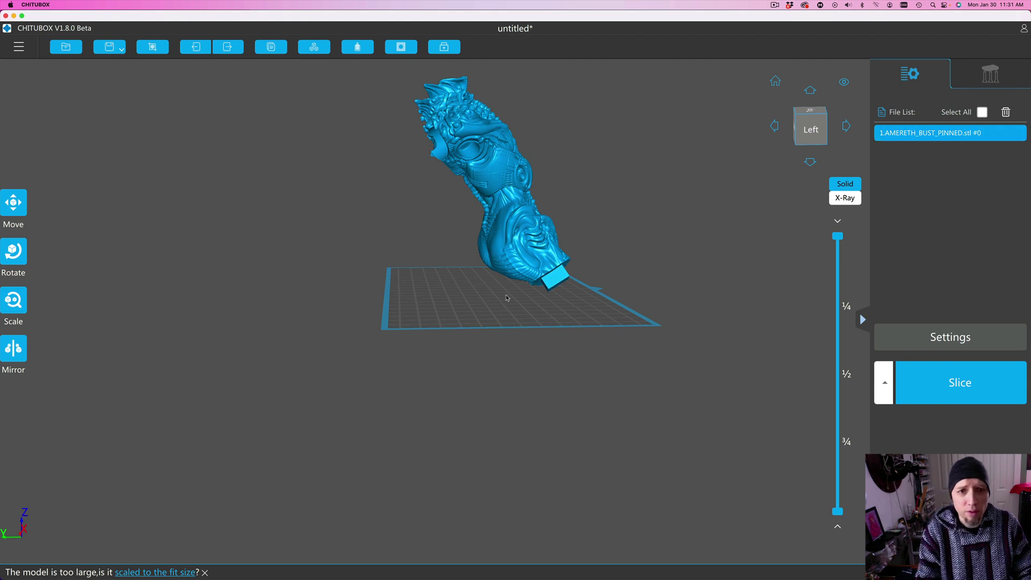
pyautogui.moveTo(676, 367)
pyautogui.mouseDown()
pyautogui.moveTo(662, 381)
pyautogui.moveTo(702, 341)
pyautogui.moveTo(686, 395)
pyautogui.moveTo(682, 369)
pyautogui.moveTo(663, 361)
pyautogui.moveTo(683, 358)
pyautogui.mouseUp()
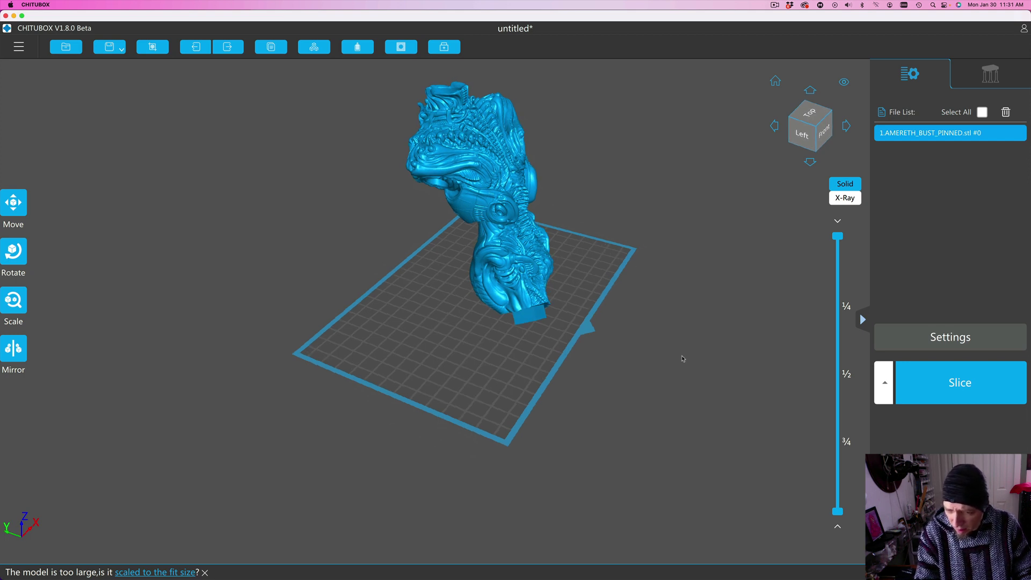
pyautogui.moveTo(683, 359); pyautogui.dragTo(684, 362)
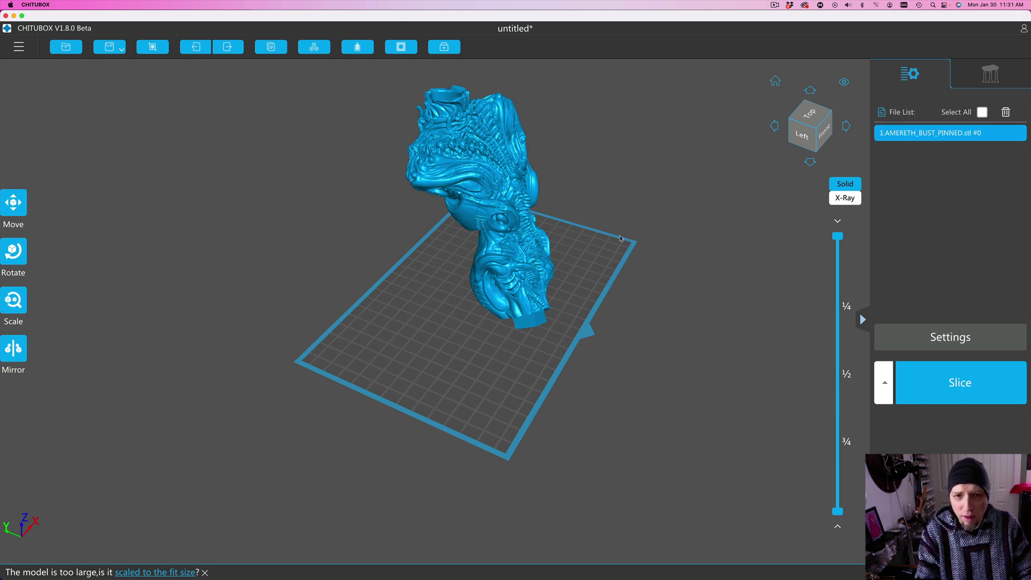
pyautogui.moveTo(662, 277)
pyautogui.mouseDown(button='right')
pyautogui.moveTo(619, 271)
pyautogui.moveTo(615, 282)
pyautogui.moveTo(659, 263)
pyautogui.mouseUp(button='right')
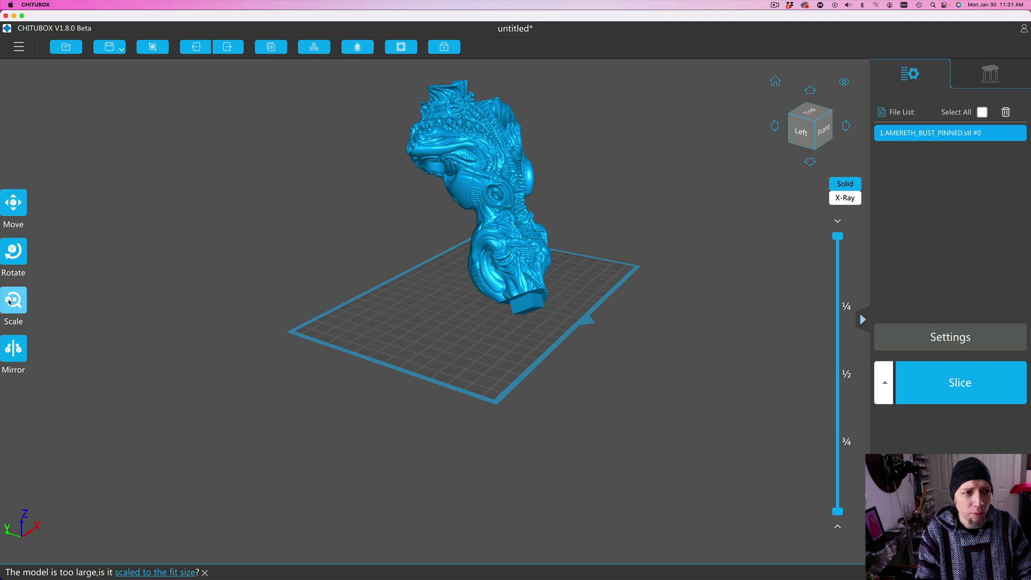
pyautogui.click(11, 213)
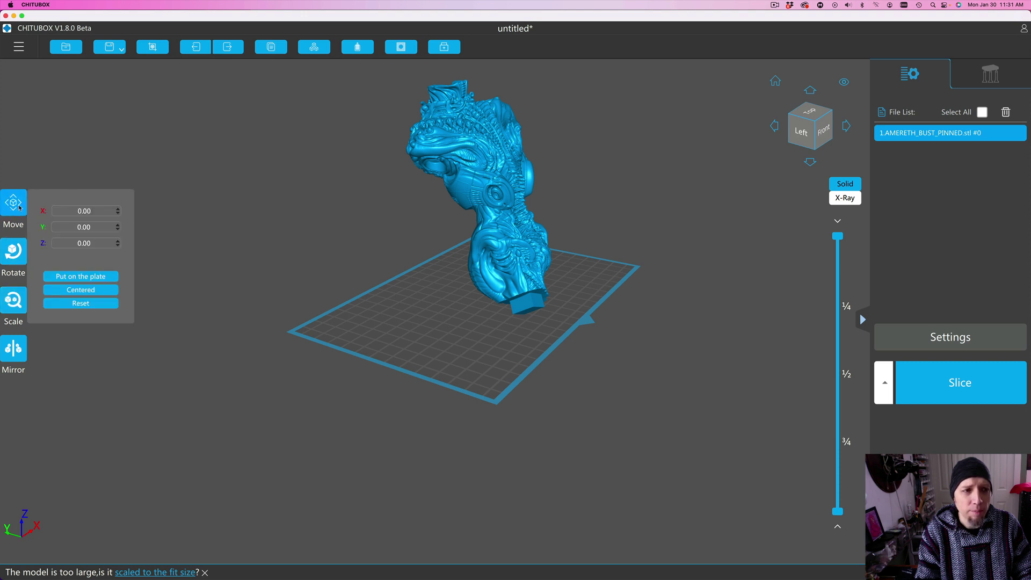
pyautogui.moveTo(494, 190); pyautogui.dragTo(457, 193)
pyautogui.moveTo(584, 196); pyautogui.dragTo(345, 290)
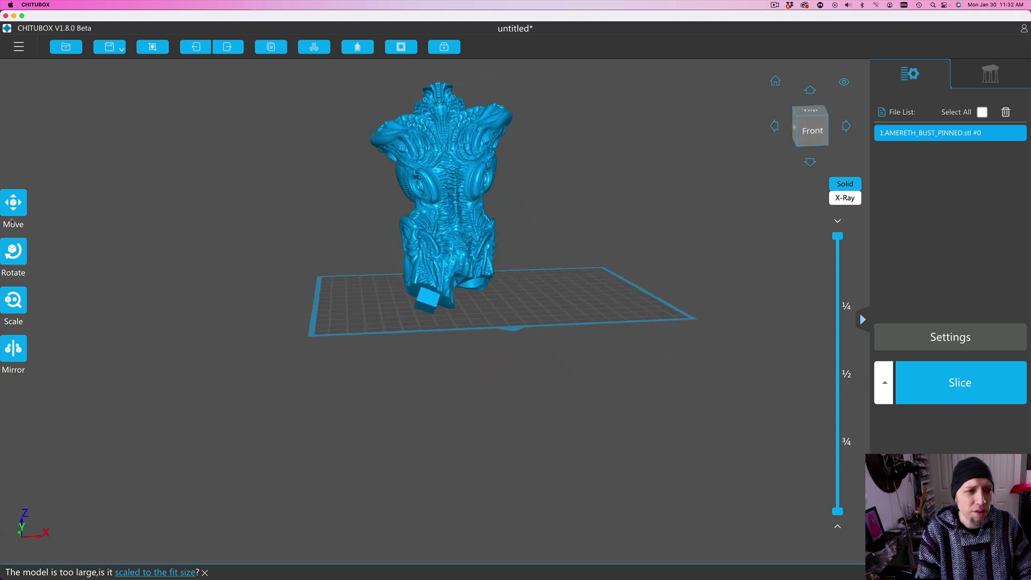
pyautogui.click(13, 203)
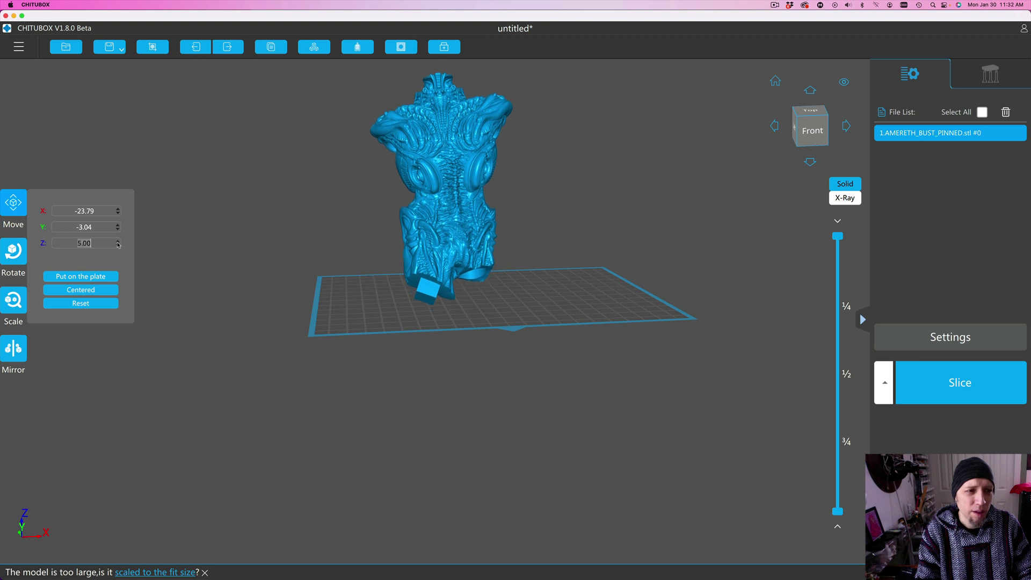
pyautogui.click(180, 248)
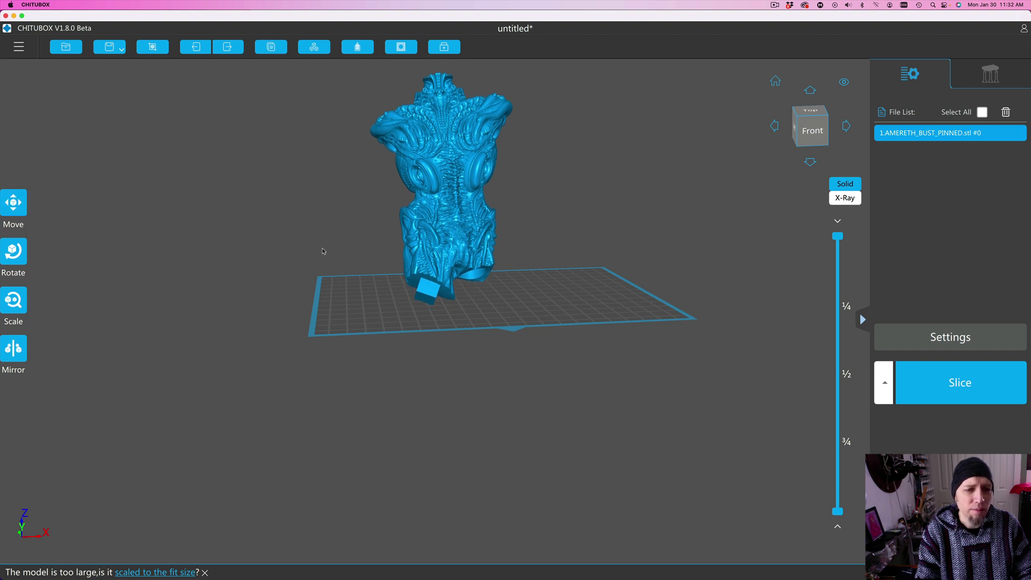
# Move the bust further in the negative X direction, close to the build plate's side edge
pyautogui.moveTo(299, 245); pyautogui.dragTo(281, 267, button='right')
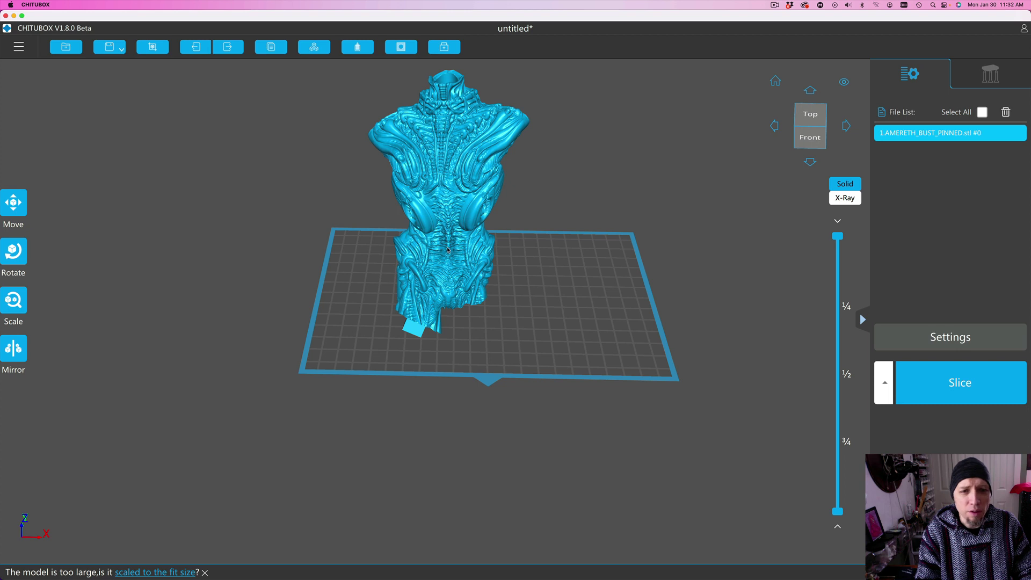
pyautogui.moveTo(446, 250); pyautogui.dragTo(377, 262)
pyautogui.moveTo(232, 251); pyautogui.dragTo(455, 188, button='right')
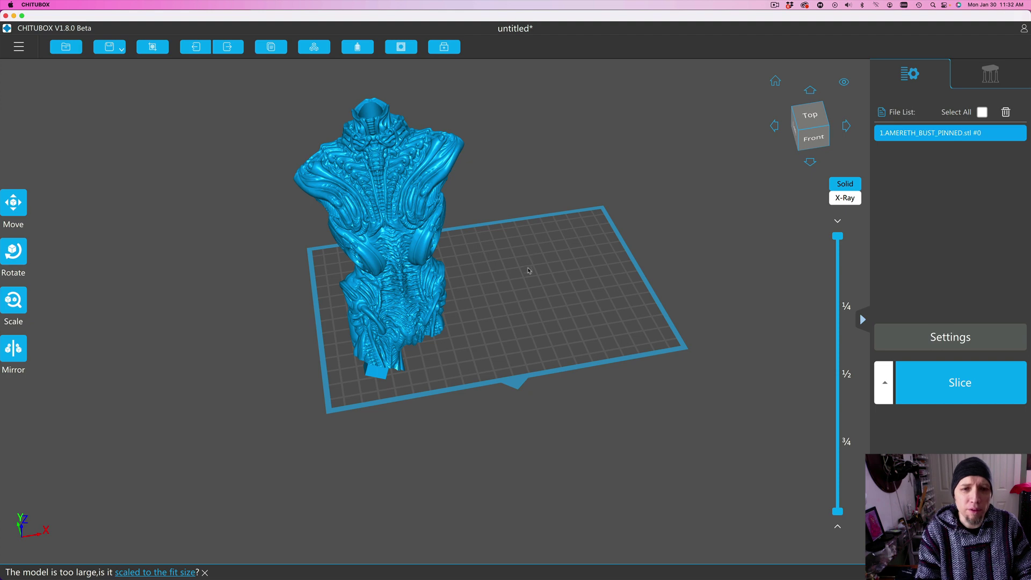
# Examine the tilted bust from below, from the side and from above, including its waist peg and neck socket
pyautogui.moveTo(276, 290); pyautogui.dragTo(256, 197)
pyautogui.moveTo(234, 335); pyautogui.dragTo(246, 298)
pyautogui.moveTo(249, 336); pyautogui.dragTo(260, 212)
pyautogui.moveTo(271, 336); pyautogui.dragTo(222, 338)
pyautogui.click(372, 264)
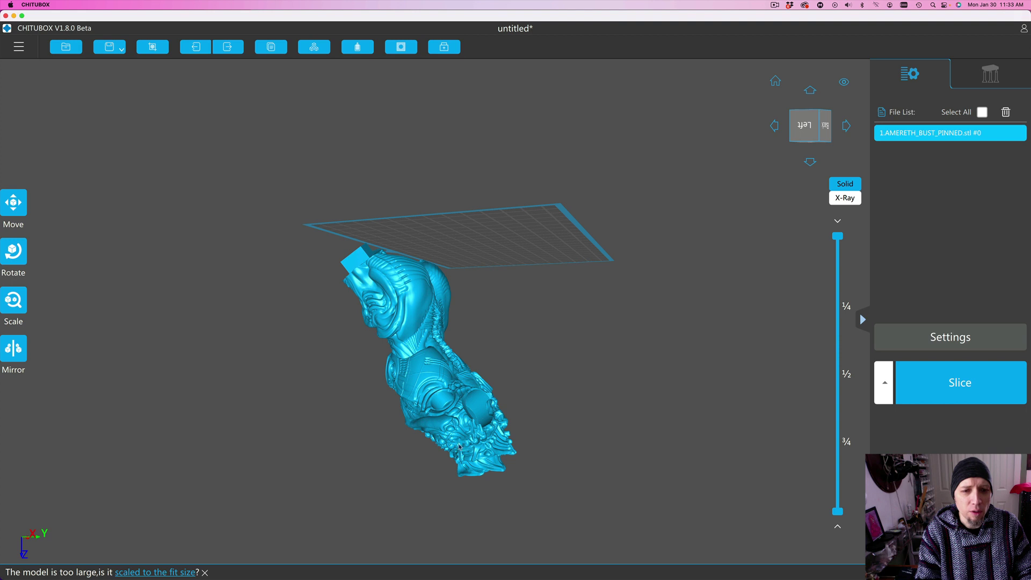
pyautogui.moveTo(146, 319); pyautogui.dragTo(218, 285)
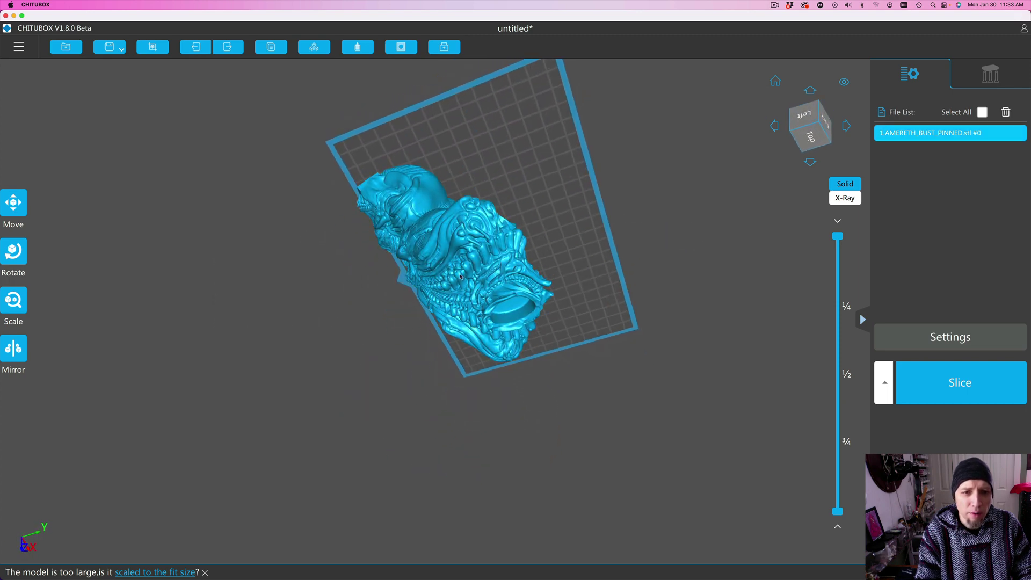
# Hollow the bust inward with a wall thickness of 1.55 mm and no infill structure
pyautogui.moveTo(341, 324); pyautogui.dragTo(258, 258)
pyautogui.moveTo(249, 254); pyautogui.dragTo(272, 452, button='right')
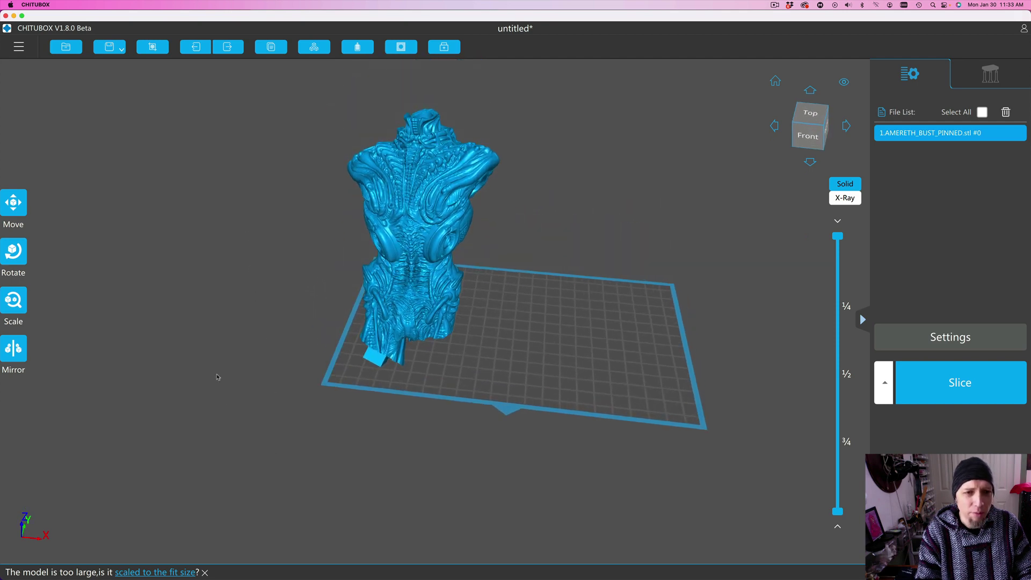
pyautogui.moveTo(221, 345)
pyautogui.mouseDown()
pyautogui.moveTo(224, 322)
pyautogui.moveTo(267, 329)
pyautogui.moveTo(195, 333)
pyautogui.moveTo(235, 333)
pyautogui.mouseUp()
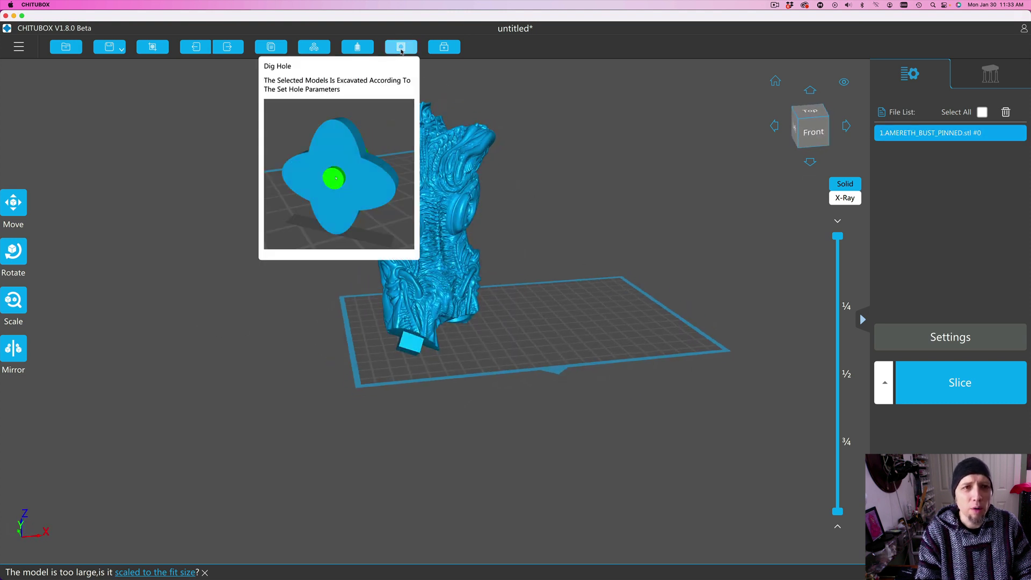
pyautogui.click(358, 48)
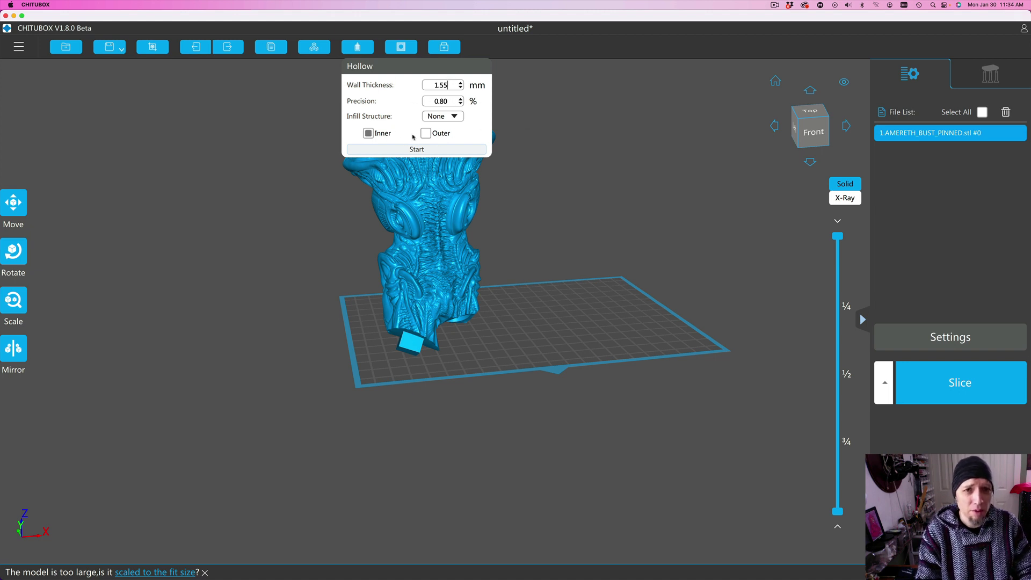
pyautogui.click(417, 149)
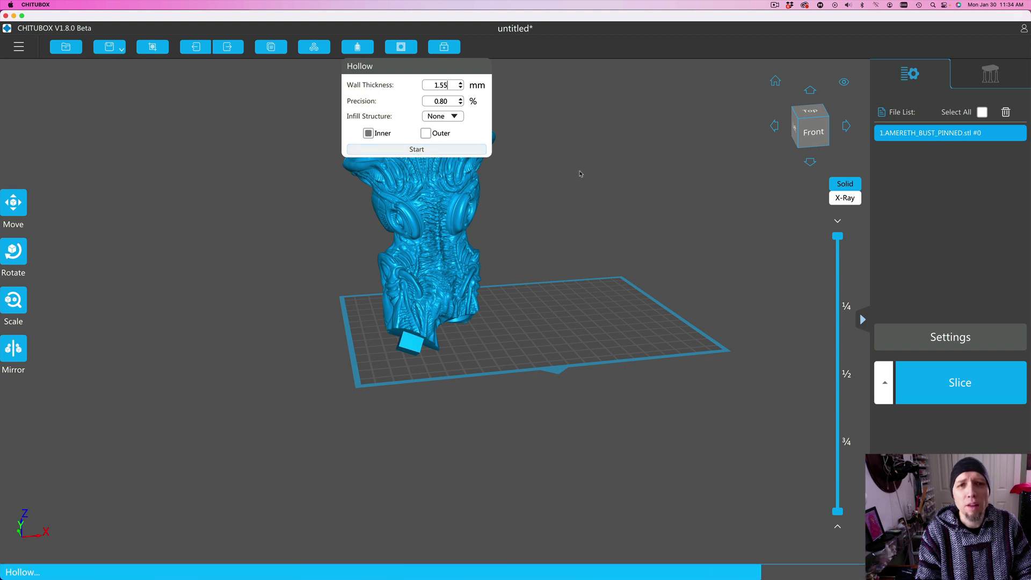
# Dig a circular drain hole of 5.00 mm size and 4.00 mm depth into the end face of the waist peg
pyautogui.click(628, 220)
pyautogui.moveTo(590, 217); pyautogui.dragTo(673, 208)
pyautogui.click(401, 48)
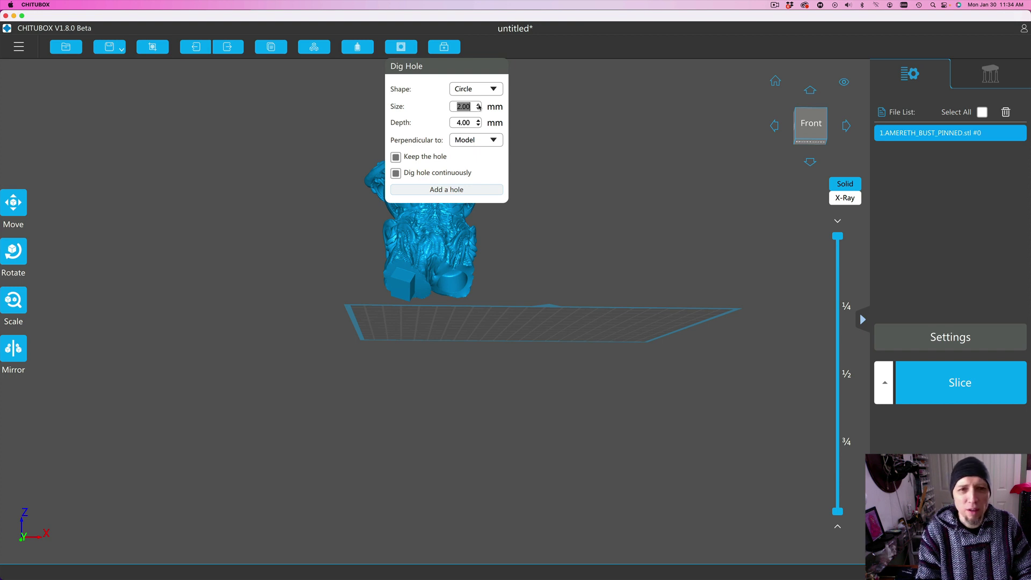
pyautogui.click(440, 191)
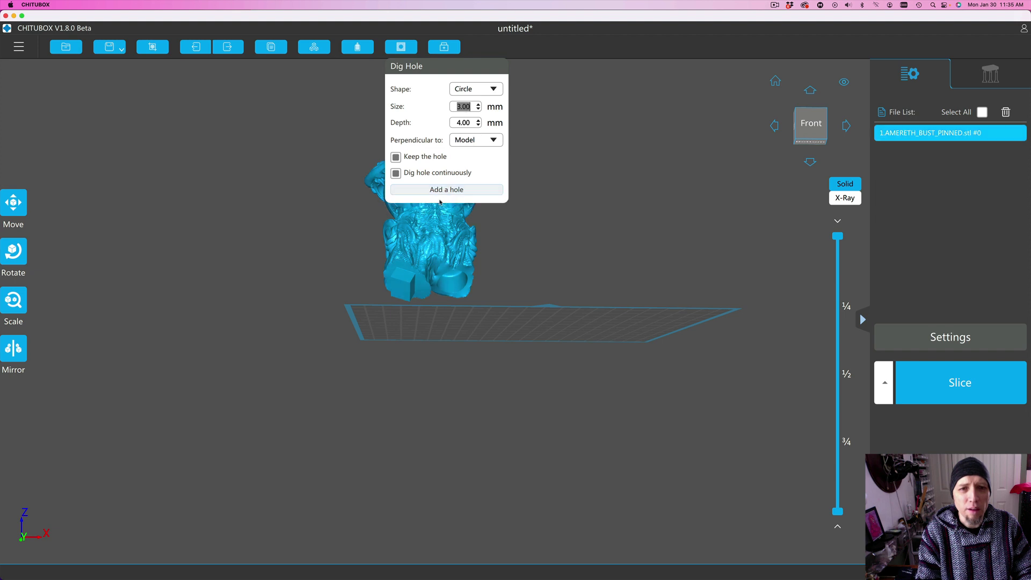
pyautogui.click(443, 190)
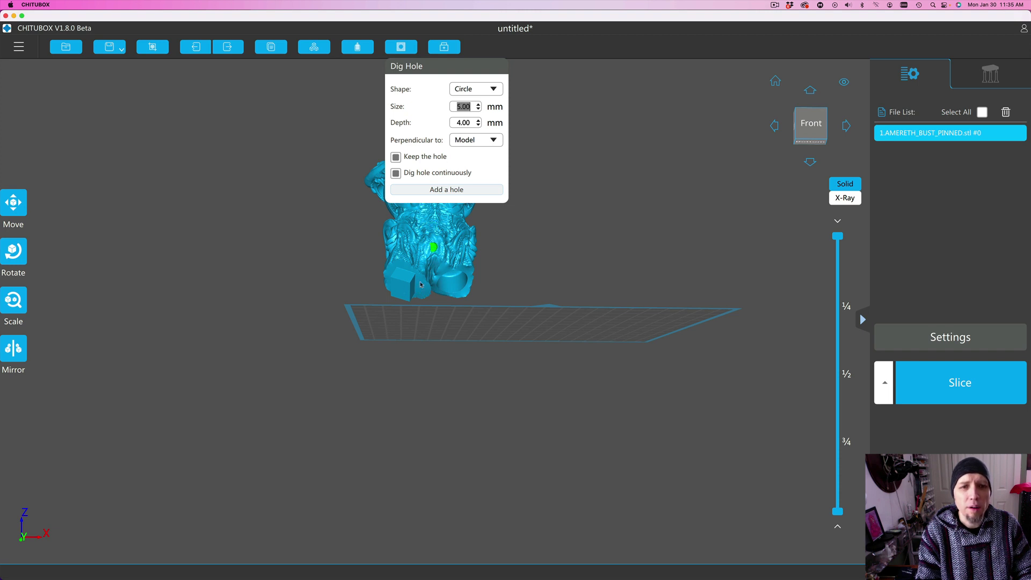
pyautogui.click(400, 292)
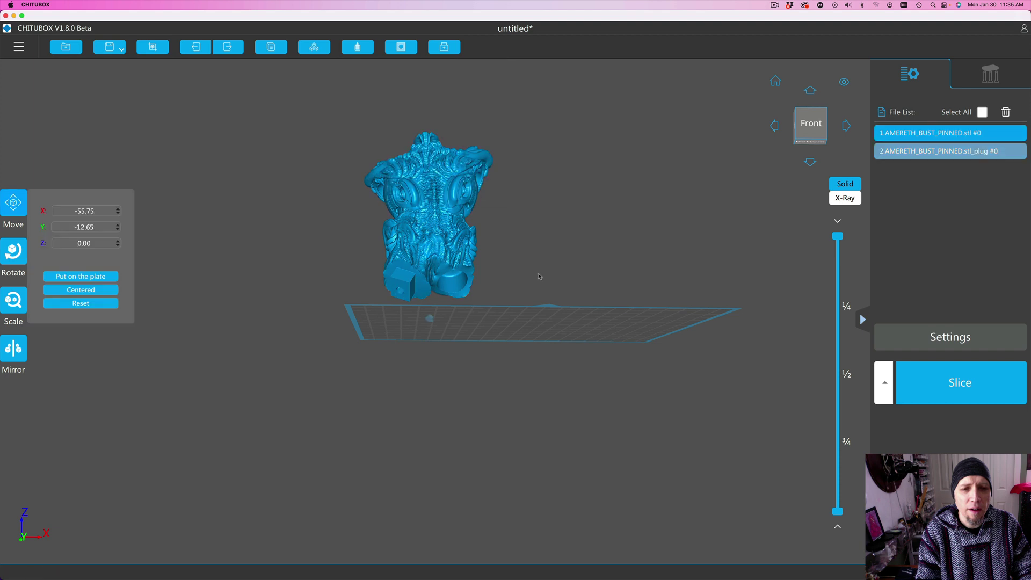
# Delete the separate plug model left over from the hole in the waist peg
pyautogui.moveTo(546, 251); pyautogui.dragTo(509, 253, button='right')
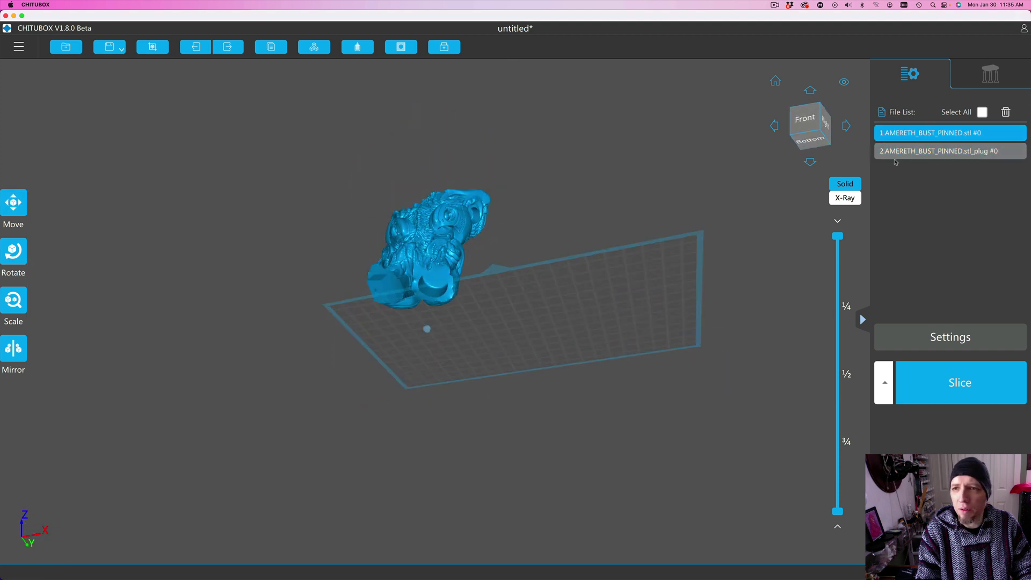
pyautogui.click(898, 152)
pyautogui.click(1004, 112)
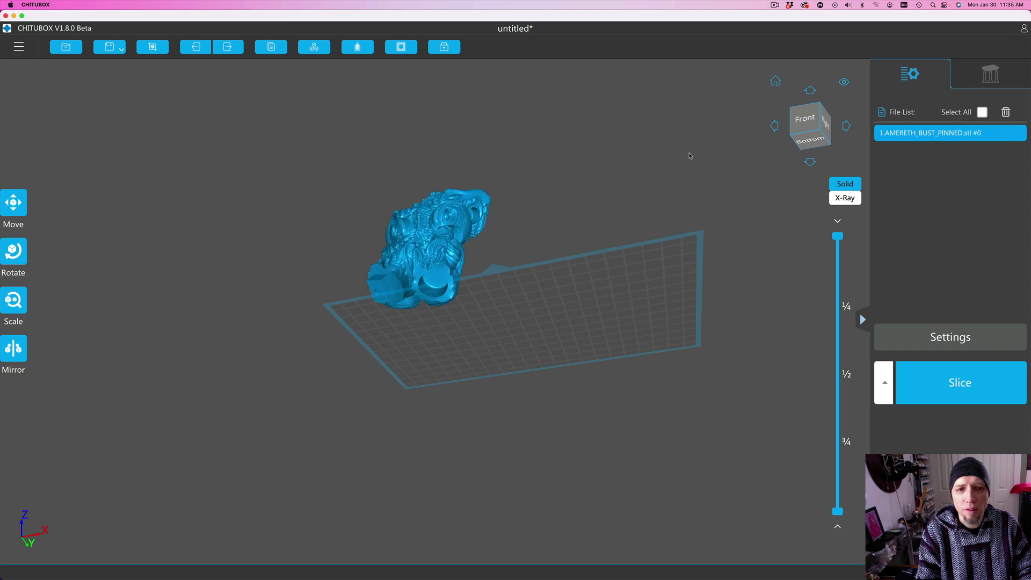
# Dig two more drain holes, one inside the neck socket and one inside the round leg socket beside the waist peg
pyautogui.moveTo(587, 155); pyautogui.dragTo(591, 229, button='right')
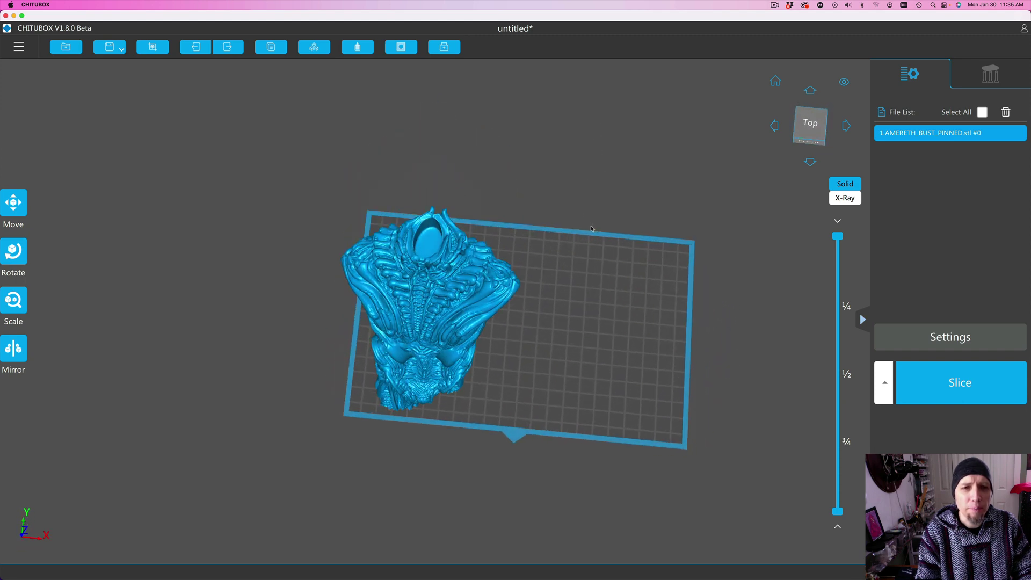
pyautogui.click(430, 244)
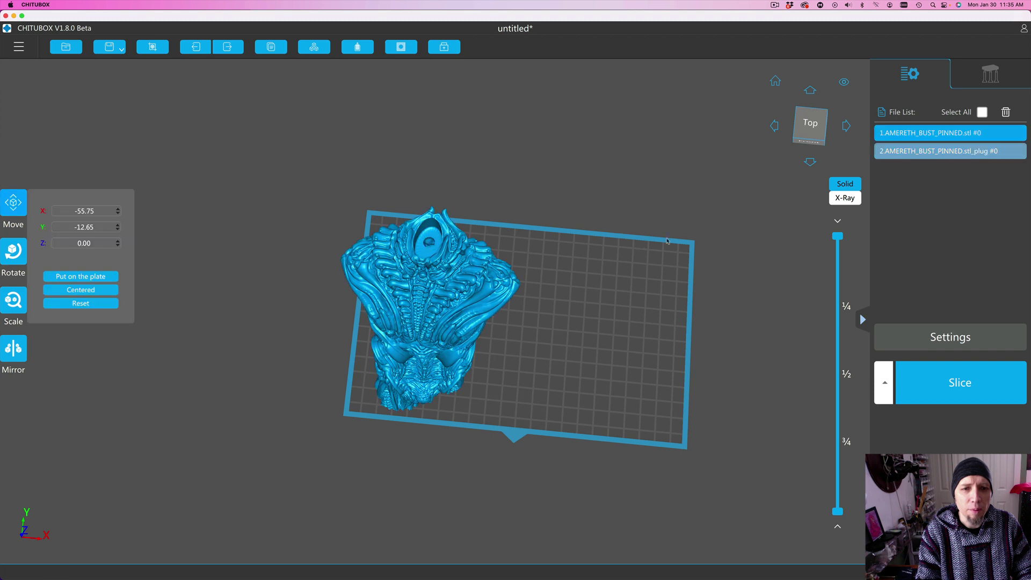
pyautogui.moveTo(644, 267); pyautogui.dragTo(637, 176, button='right')
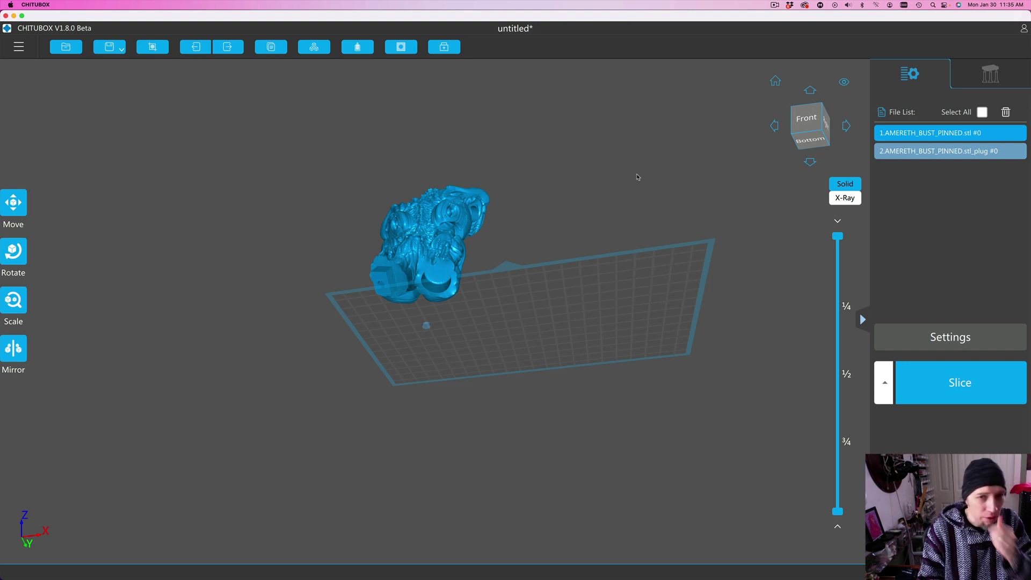
pyautogui.moveTo(632, 184)
pyautogui.mouseDown(button='right')
pyautogui.moveTo(614, 221)
pyautogui.moveTo(601, 208)
pyautogui.moveTo(636, 172)
pyautogui.mouseUp(button='right')
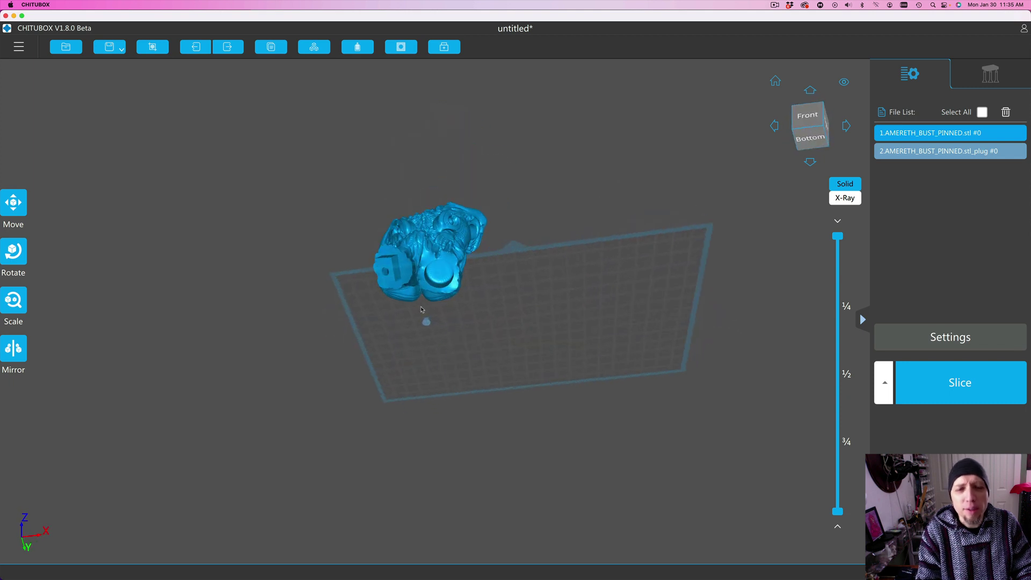
pyautogui.click(439, 273)
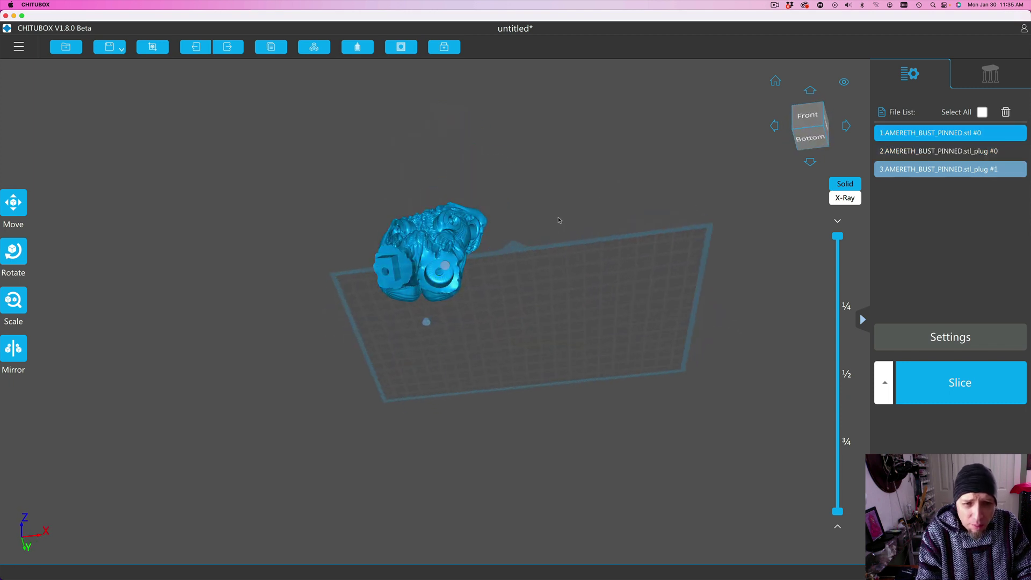
# Delete both plug models left over from the neck socket and leg socket holes
pyautogui.moveTo(568, 209); pyautogui.dragTo(551, 272, button='right')
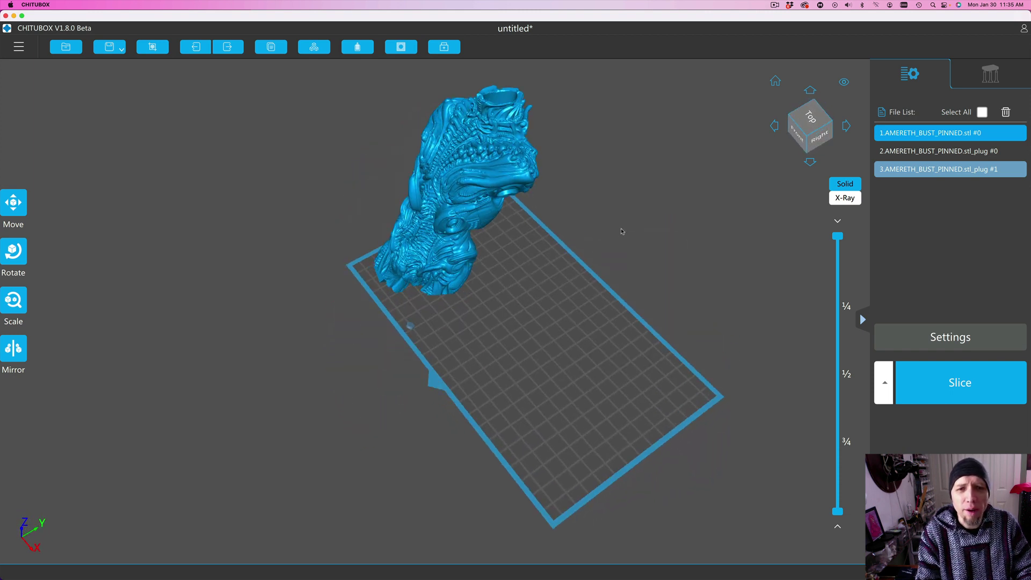
pyautogui.moveTo(622, 232); pyautogui.dragTo(516, 161, button='right')
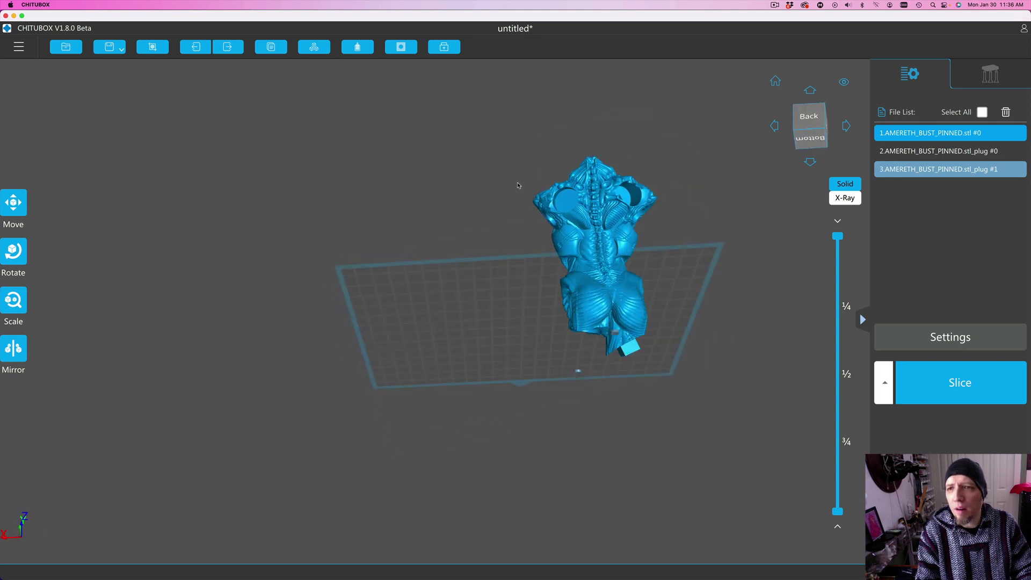
pyautogui.click(939, 169)
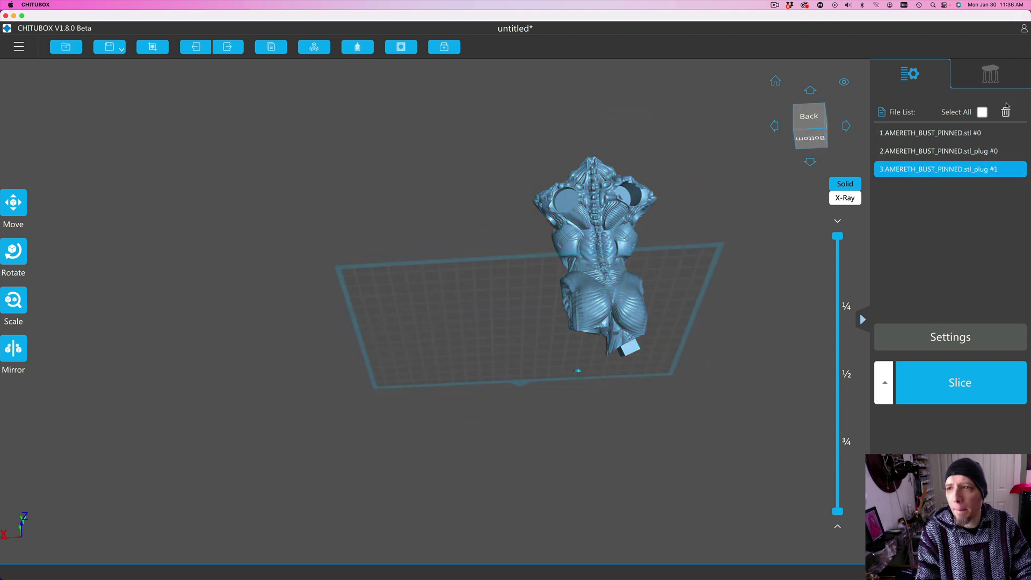
pyautogui.press('Delete')
pyautogui.press('Delete')
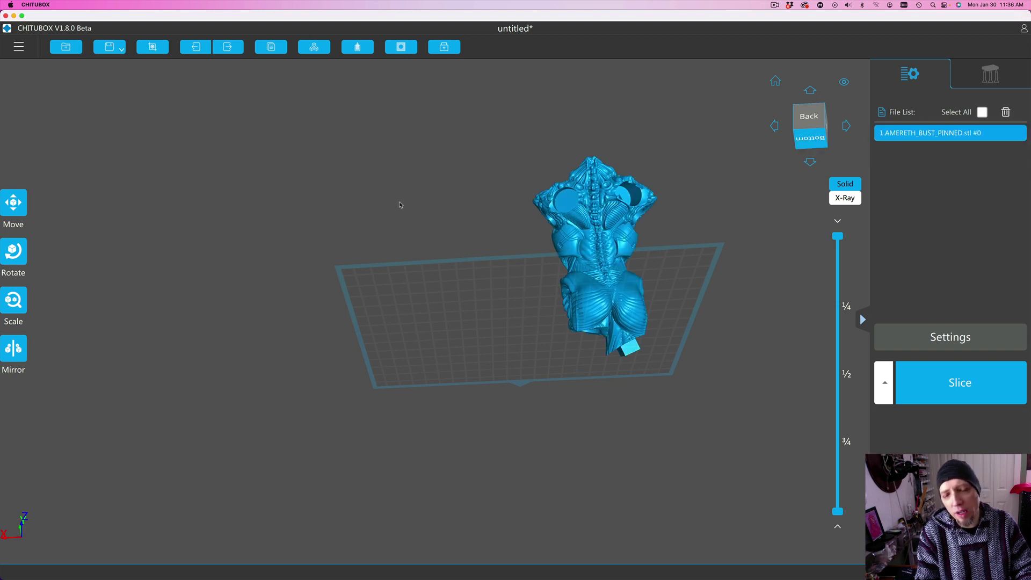
# Set the contact depth of the heavy supports to 1.50 mm and generate automatic supports across the whole bust
pyautogui.moveTo(400, 204); pyautogui.dragTo(546, 253, button='right')
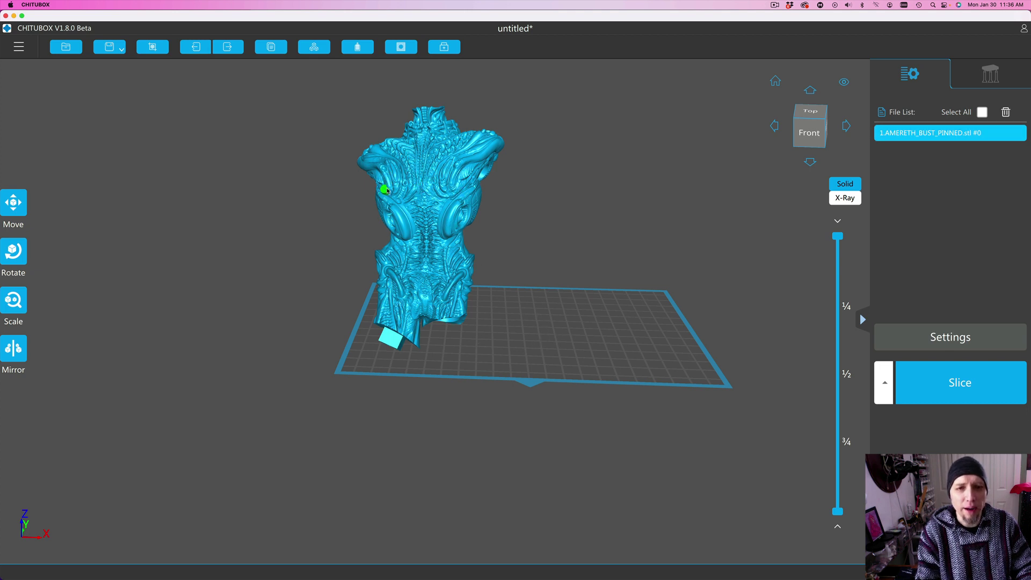
pyautogui.moveTo(541, 235); pyautogui.dragTo(647, 211)
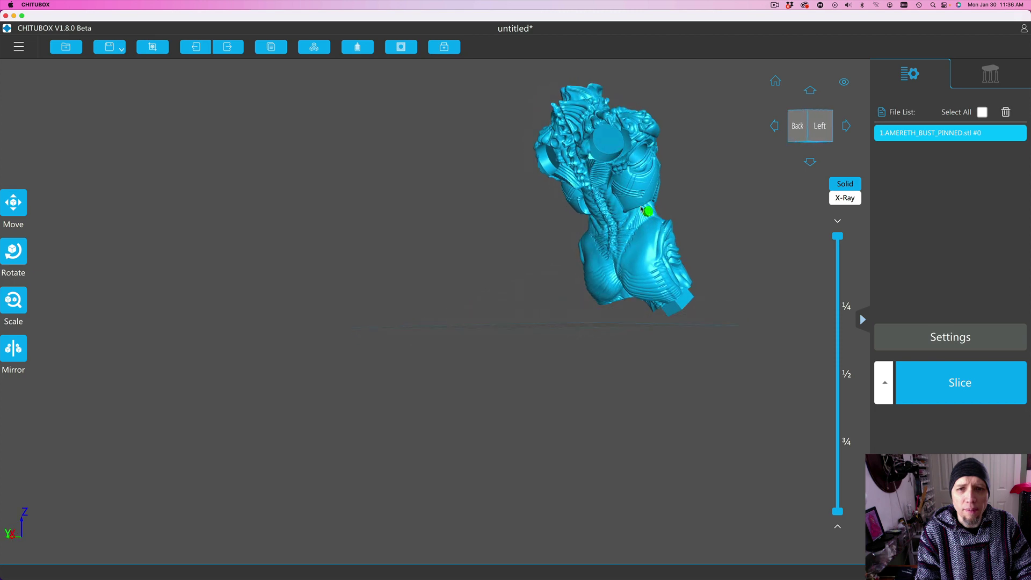
pyautogui.moveTo(600, 135); pyautogui.dragTo(615, 213)
pyautogui.click(490, 179)
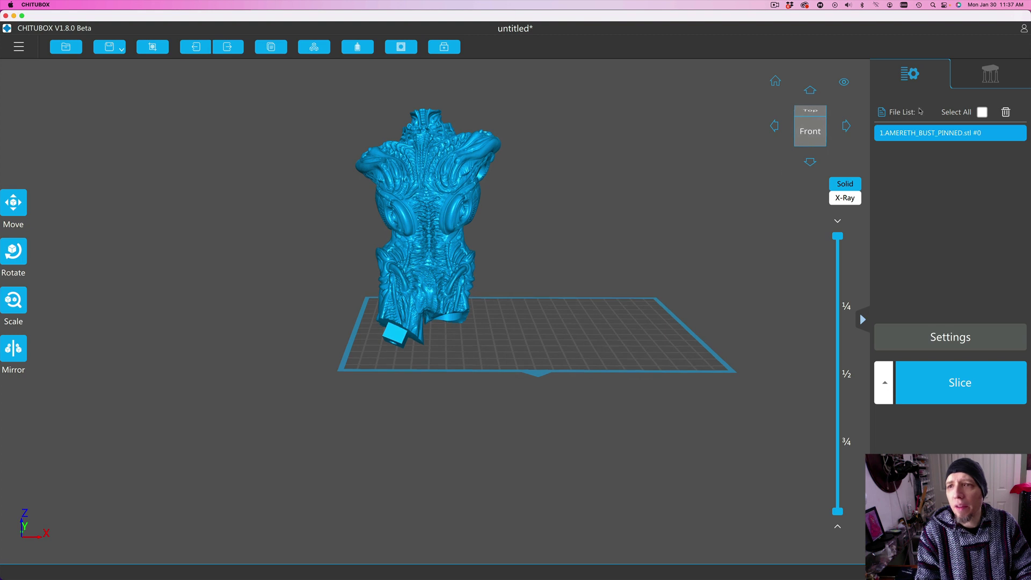
pyautogui.click(991, 73)
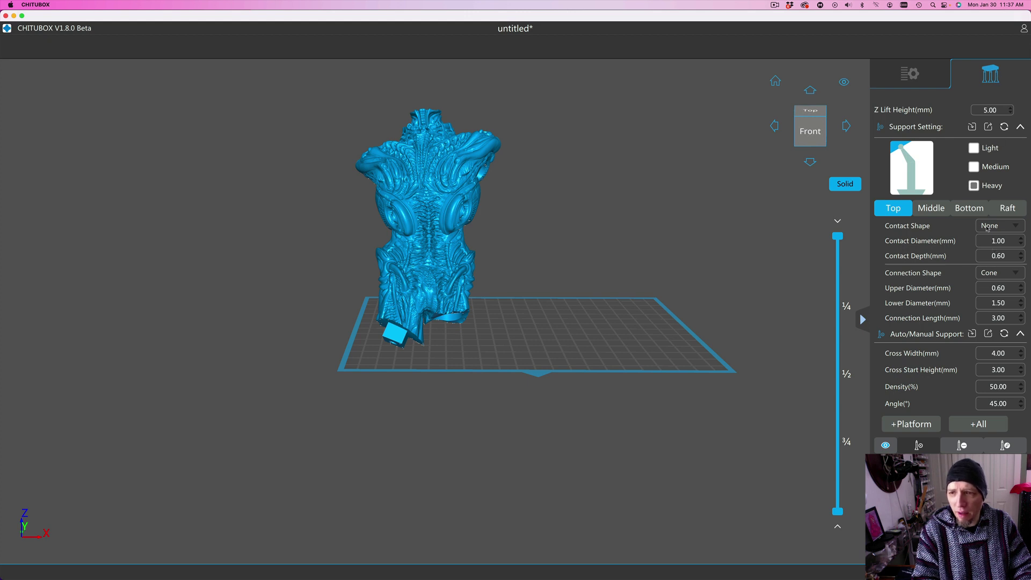
pyautogui.scroll(9, 980, 256)
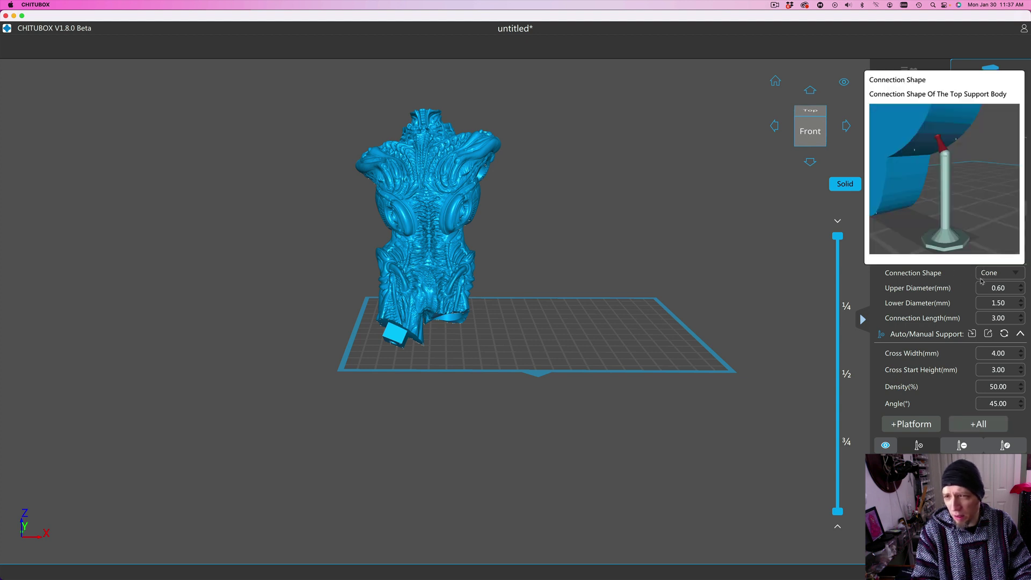
pyautogui.moveTo(991, 235)
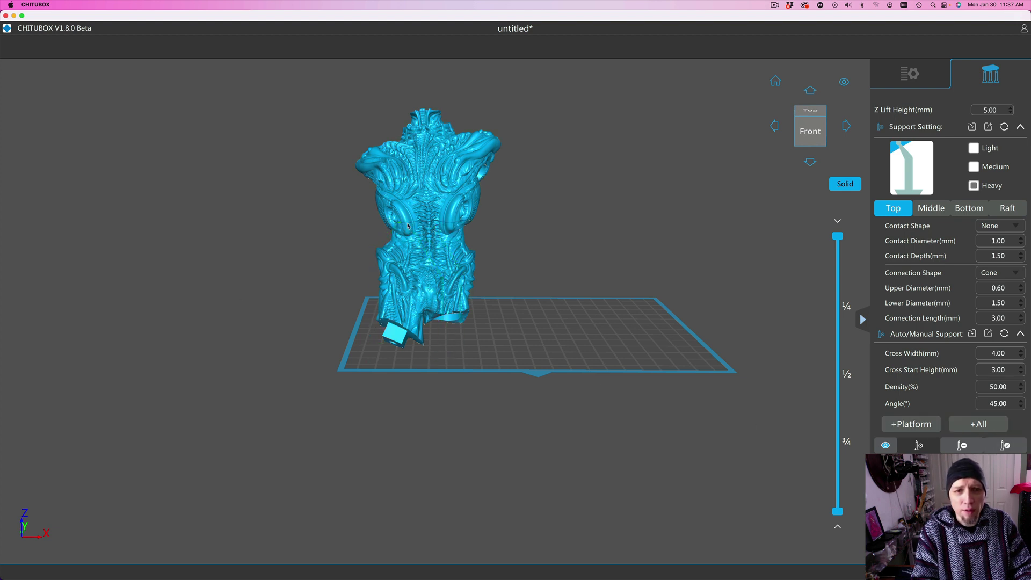
pyautogui.click(971, 430)
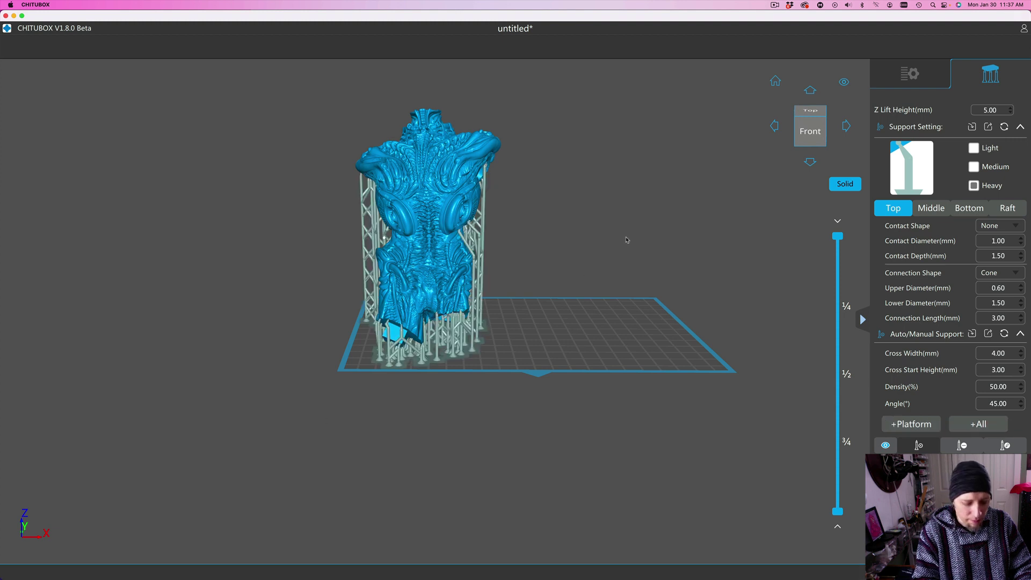
# Examine the support contact points on the underside of the bust and the support columns from the side
pyautogui.moveTo(627, 223); pyautogui.dragTo(569, 231, button='middle')
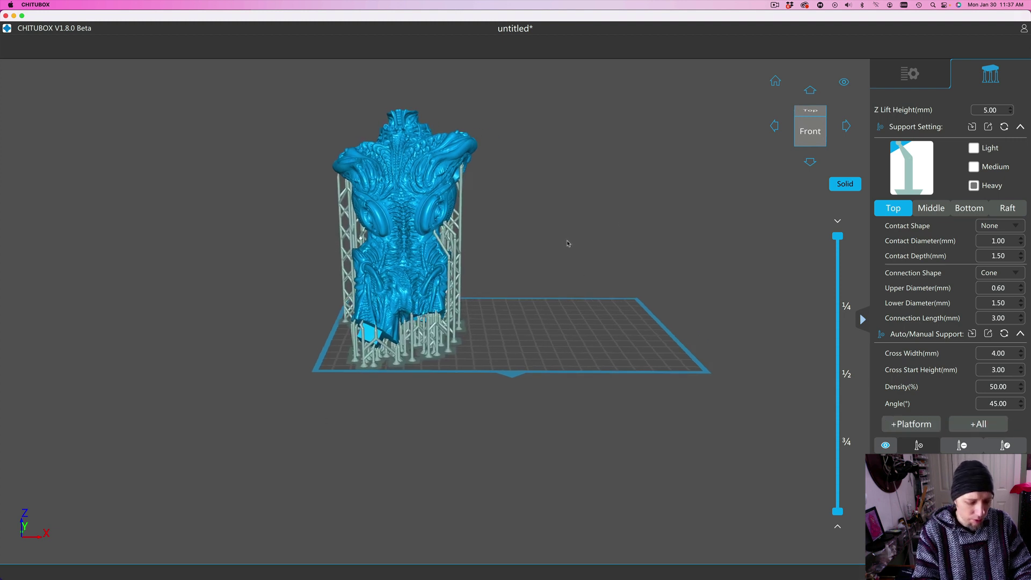
pyautogui.moveTo(573, 254); pyautogui.dragTo(697, 210)
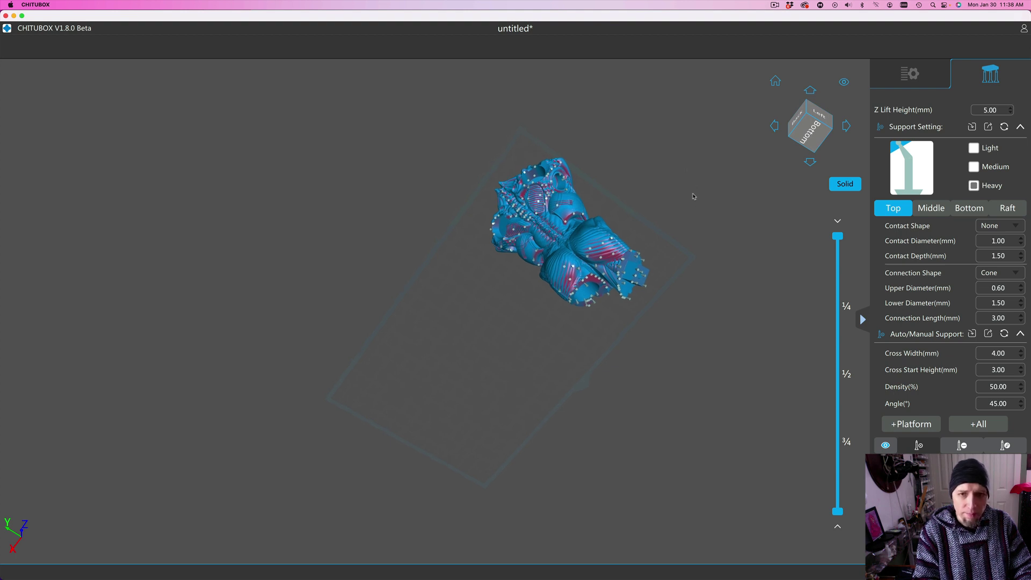
pyautogui.press('shift')
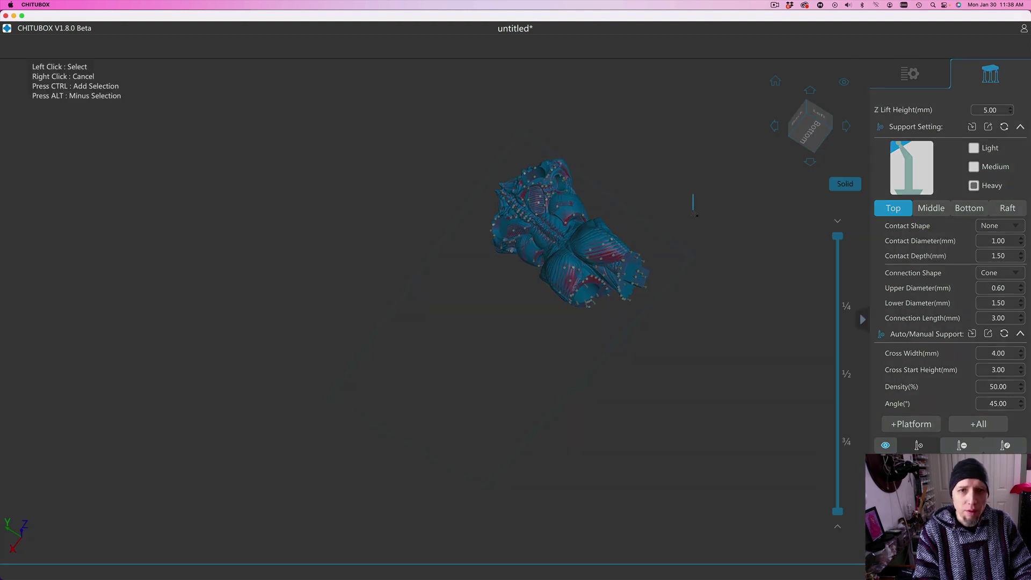
pyautogui.moveTo(713, 205); pyautogui.dragTo(715, 300)
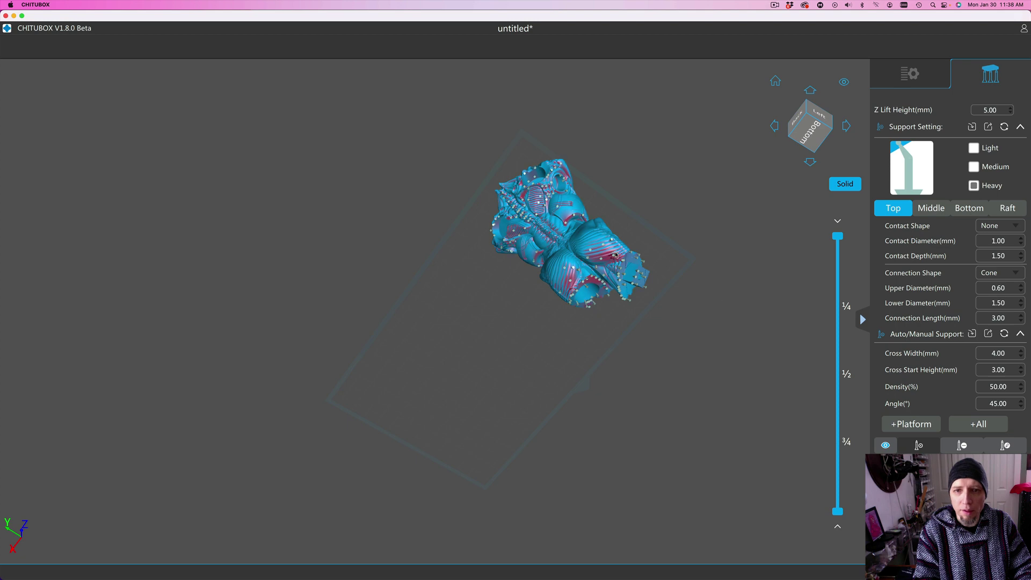
pyautogui.scroll(8, 685, 276)
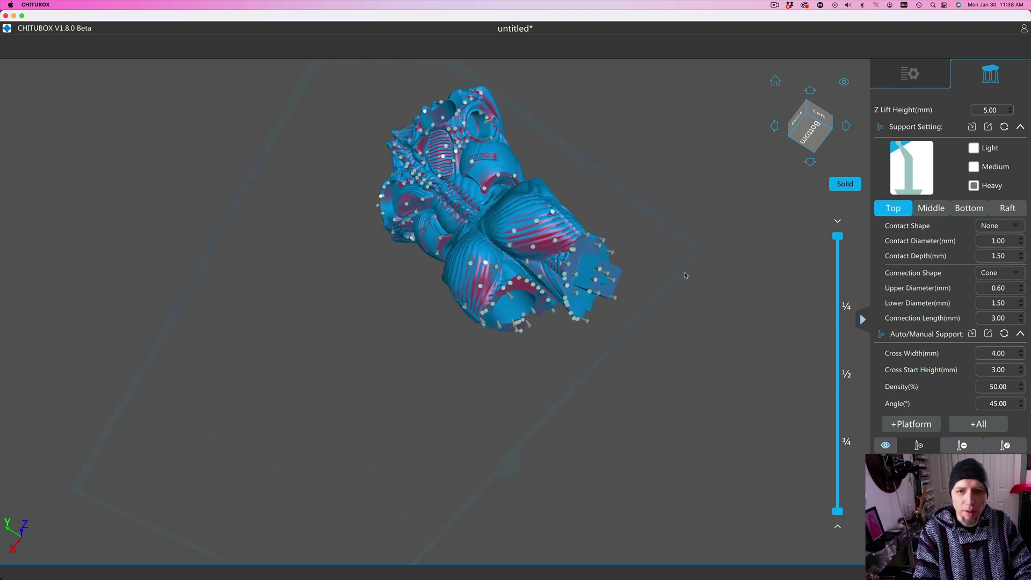
pyautogui.moveTo(698, 311); pyautogui.dragTo(739, 309, button='right')
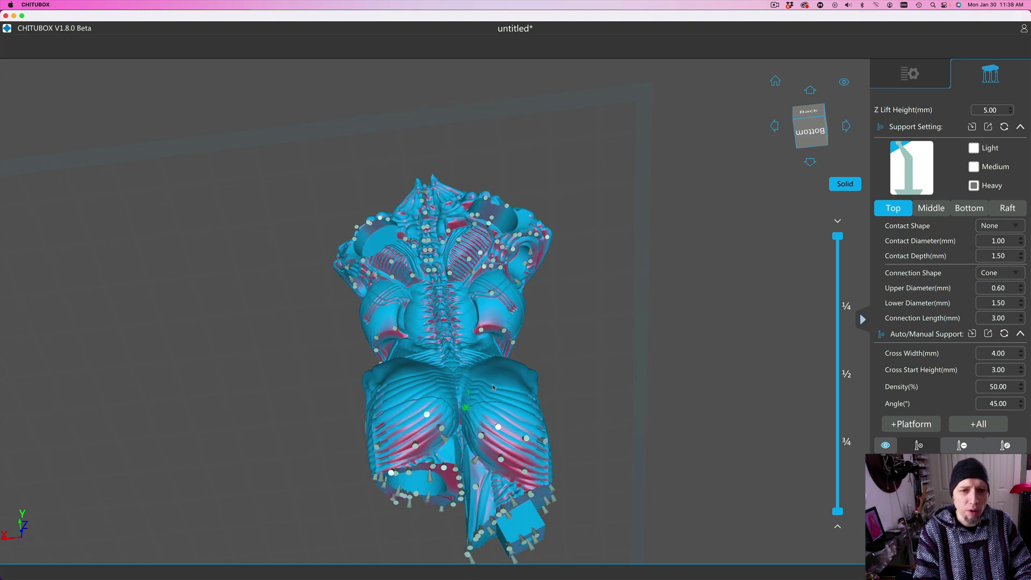
pyautogui.moveTo(611, 349); pyautogui.dragTo(526, 413, button='right')
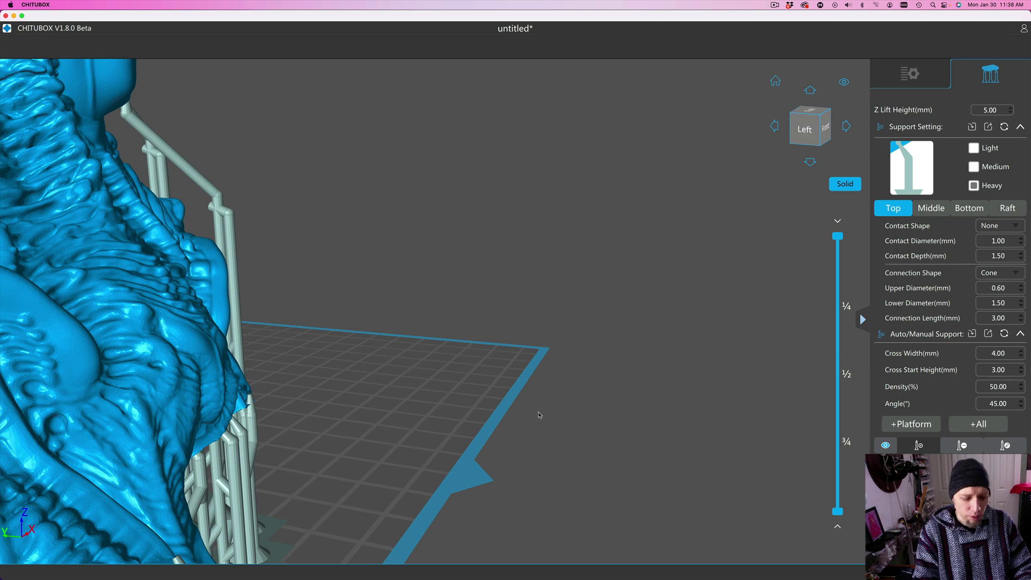
pyautogui.scroll(-8, 539, 415)
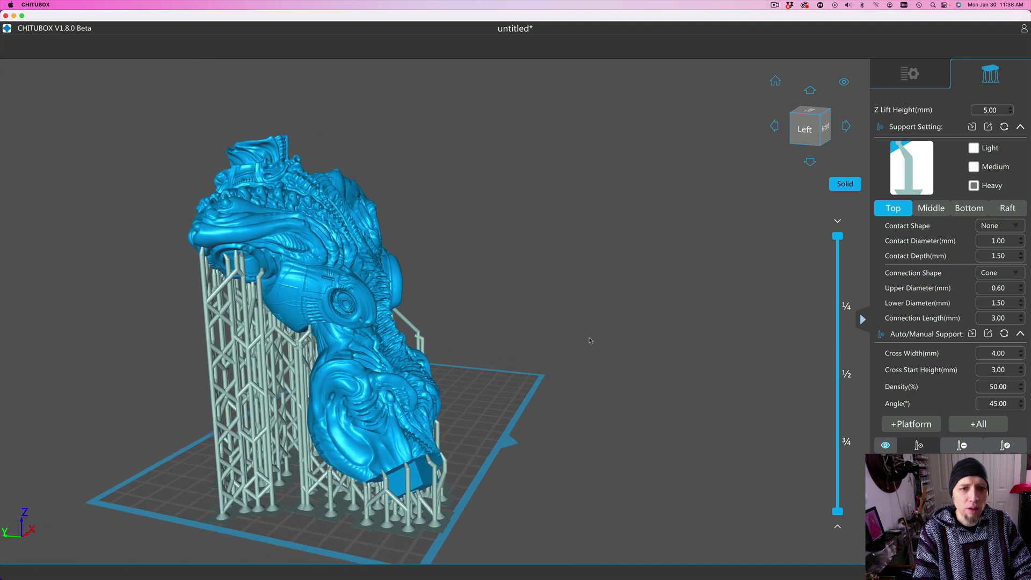
pyautogui.moveTo(590, 340)
pyautogui.mouseDown(button='right')
pyautogui.moveTo(558, 349)
pyautogui.moveTo(594, 350)
pyautogui.moveTo(481, 338)
pyautogui.moveTo(568, 327)
pyautogui.moveTo(553, 303)
pyautogui.moveTo(550, 325)
pyautogui.moveTo(591, 334)
pyautogui.mouseUp(button='right')
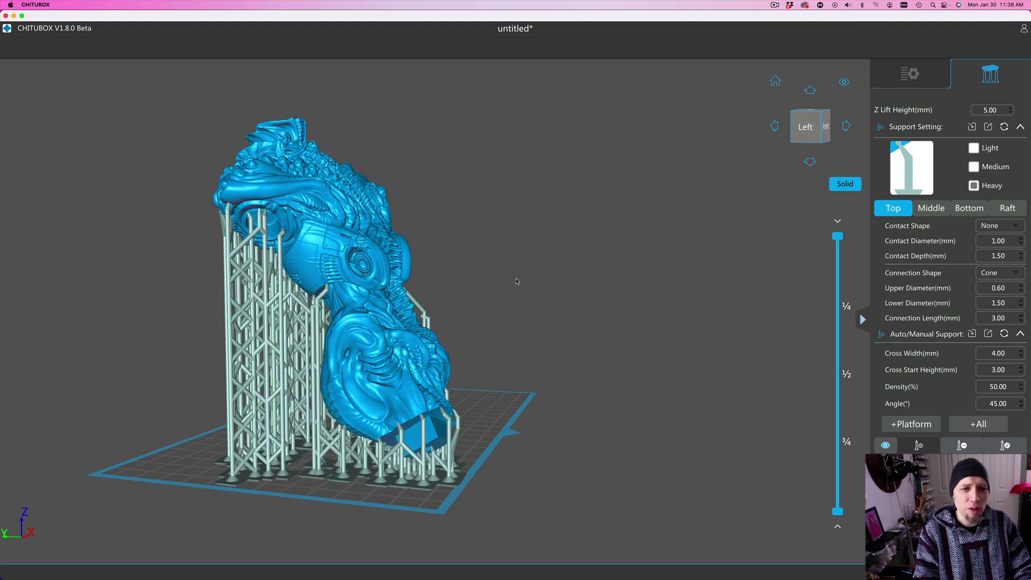
# Save the selected bust as project AMERETH_BUST_PINNED in a new folder named HIEROPHANT BODY PRINT FILES
pyautogui.moveTo(567, 284); pyautogui.dragTo(505, 310, button='right')
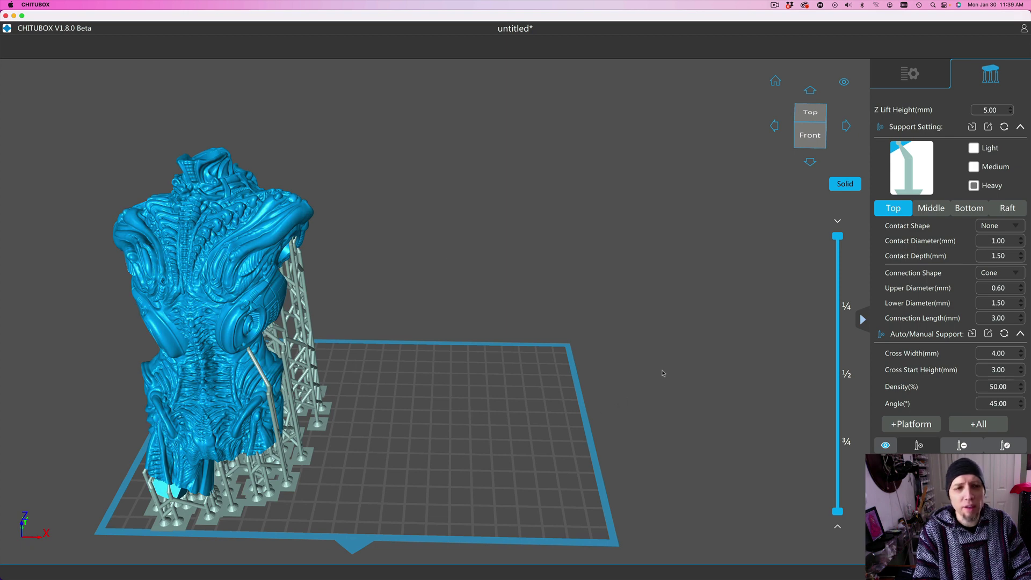
pyautogui.moveTo(673, 361); pyautogui.dragTo(712, 342, button='right')
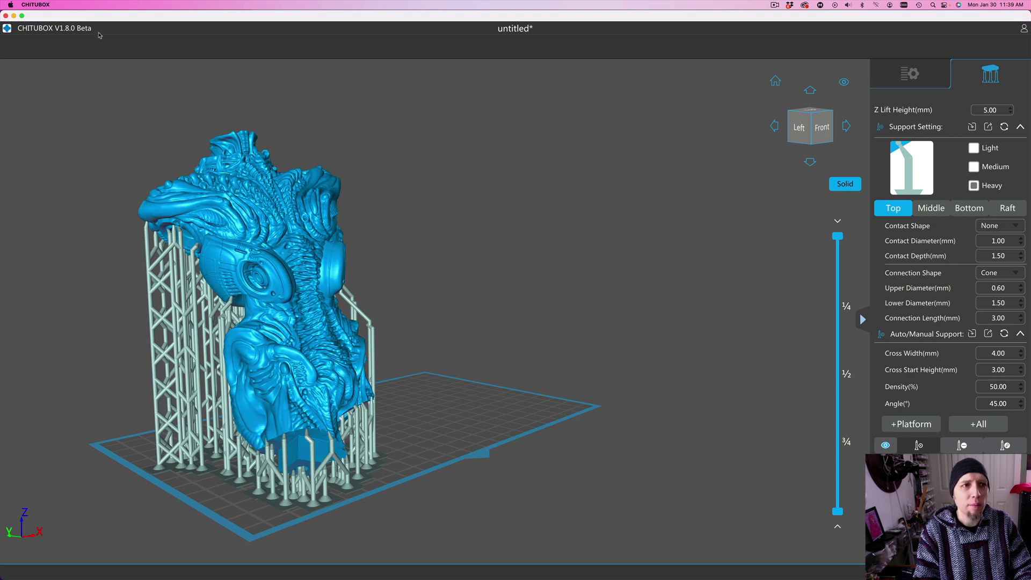
pyautogui.click(907, 76)
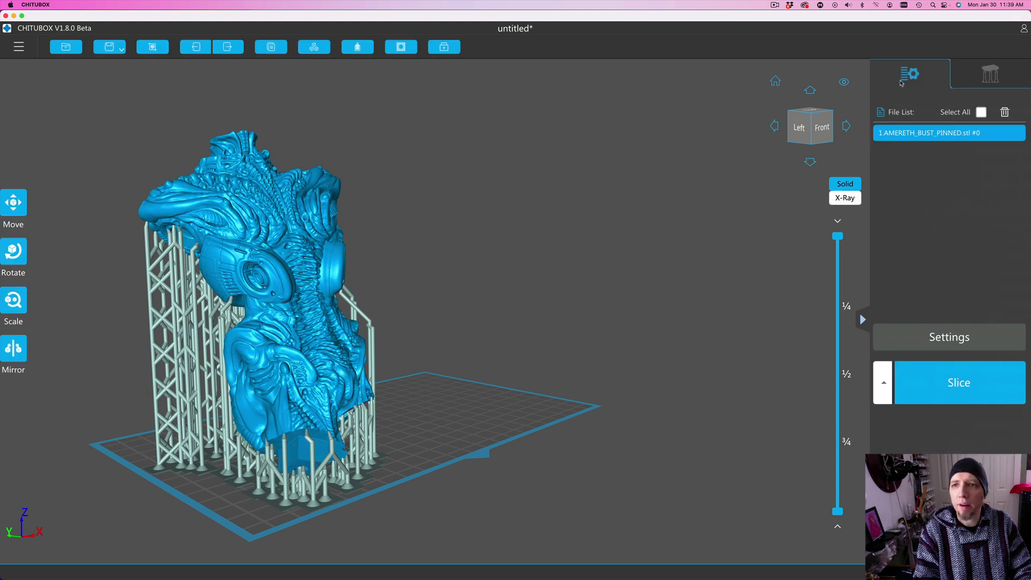
pyautogui.click(22, 49)
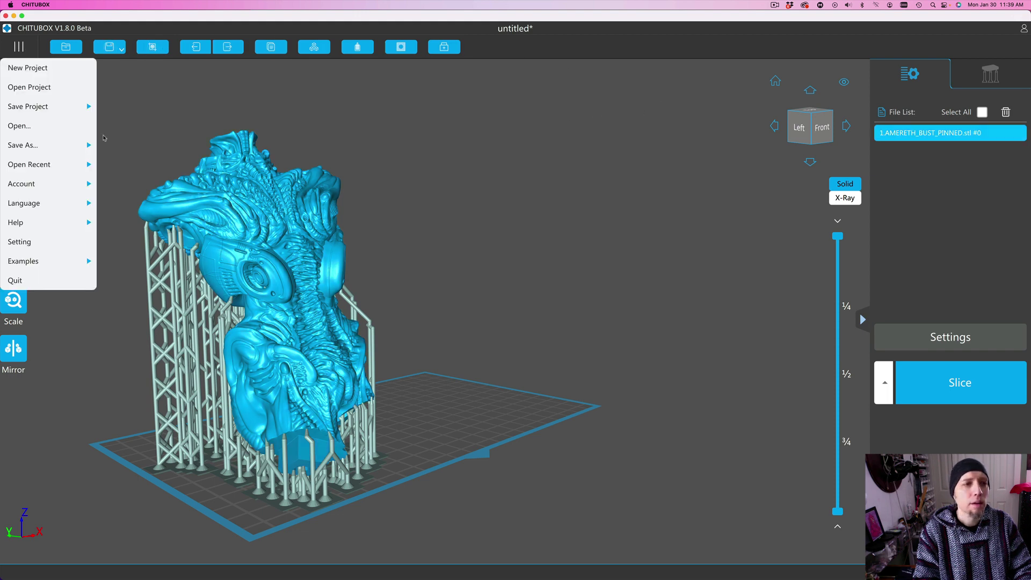
pyautogui.moveTo(41, 108)
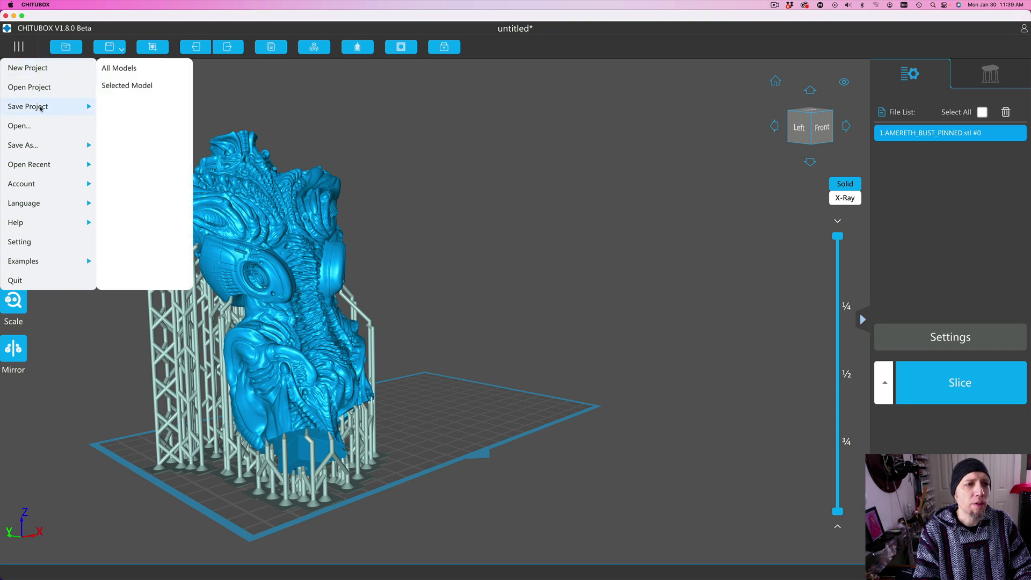
pyautogui.click(124, 86)
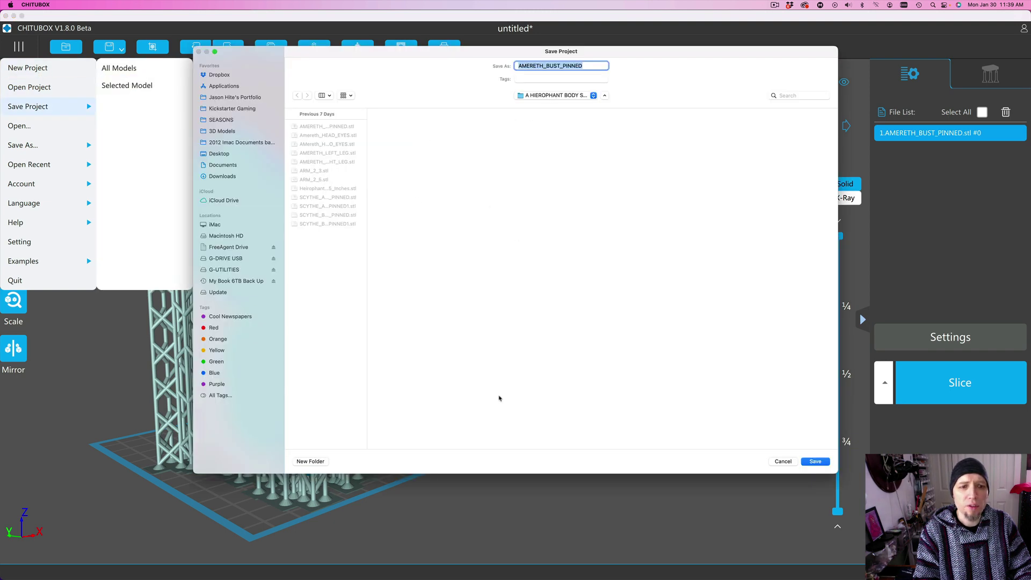
pyautogui.click(316, 463)
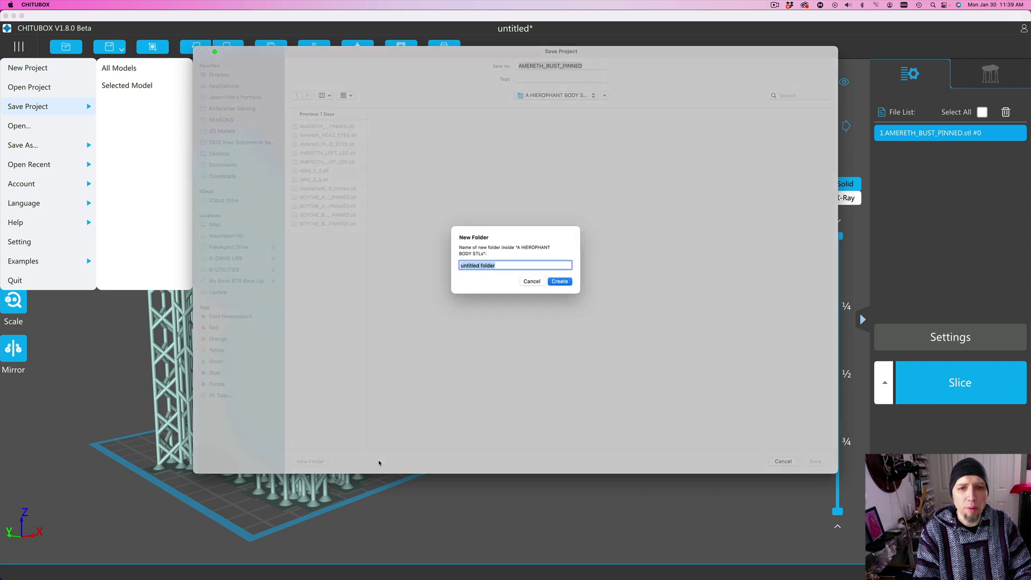
pyautogui.write('HIEROPHANT BODY PRINT FILES')
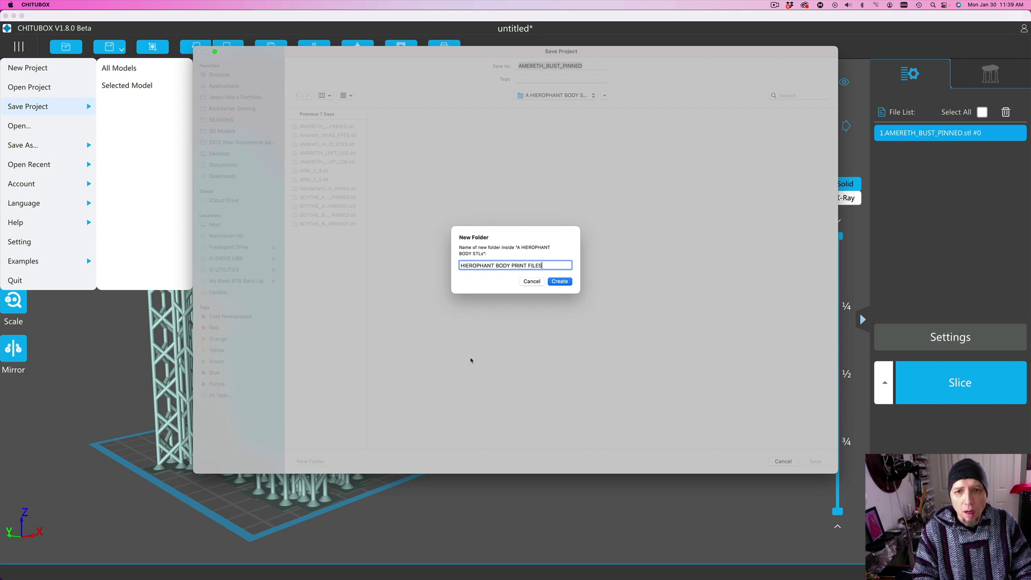
pyautogui.click(559, 282)
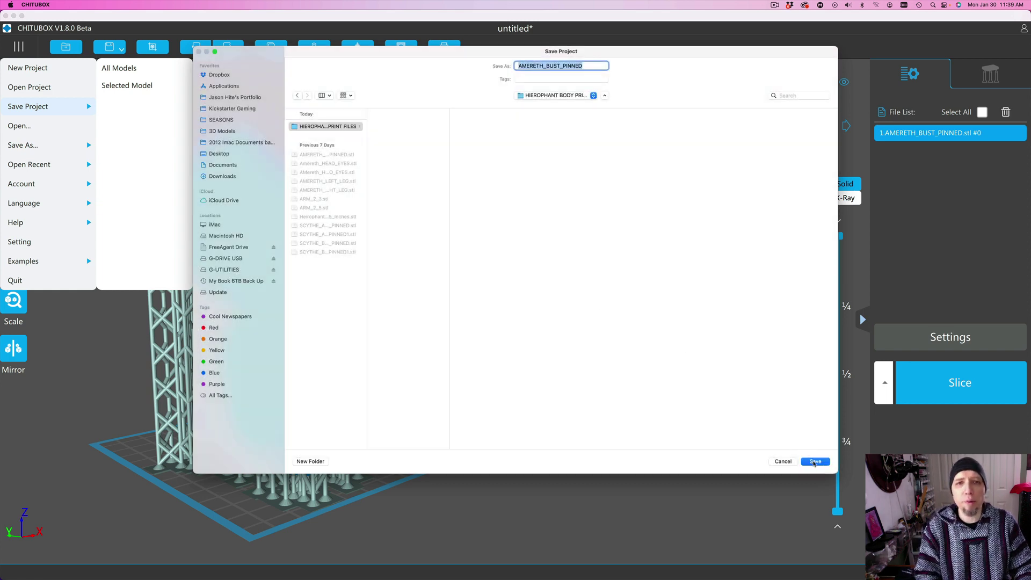
pyautogui.click(814, 462)
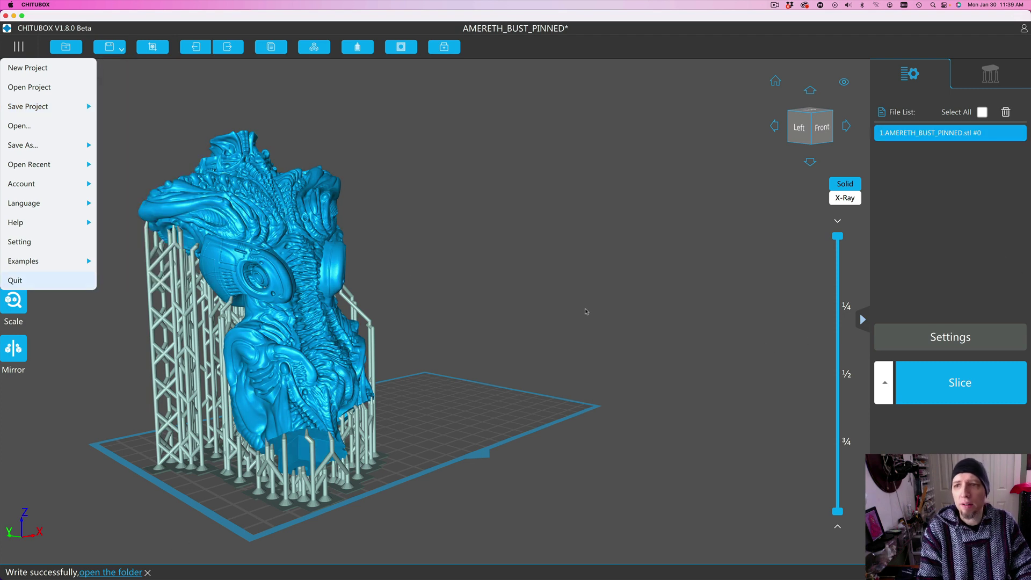
# Slice the supported bust for printing
pyautogui.moveTo(32, 145)
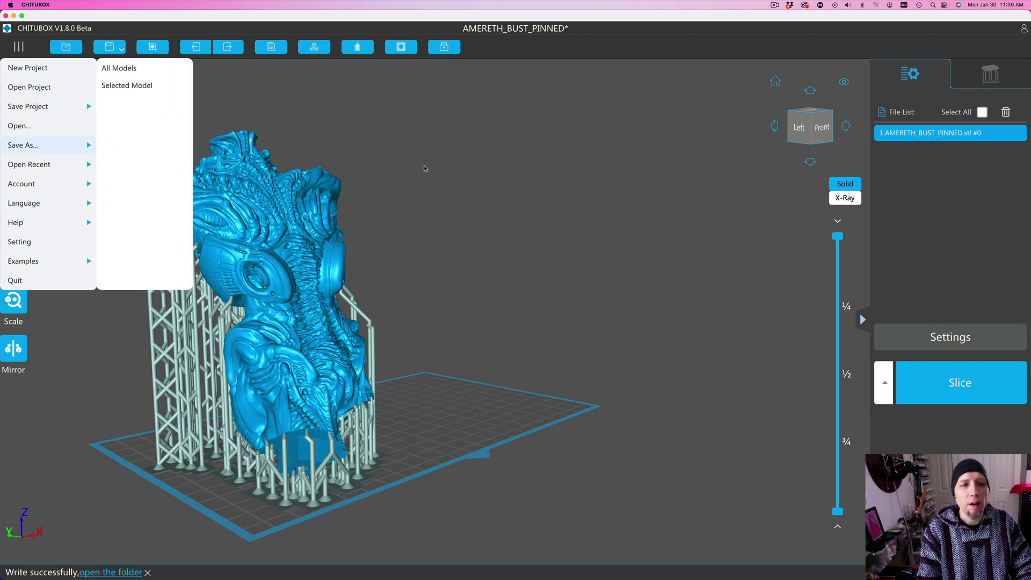
pyautogui.click(425, 169)
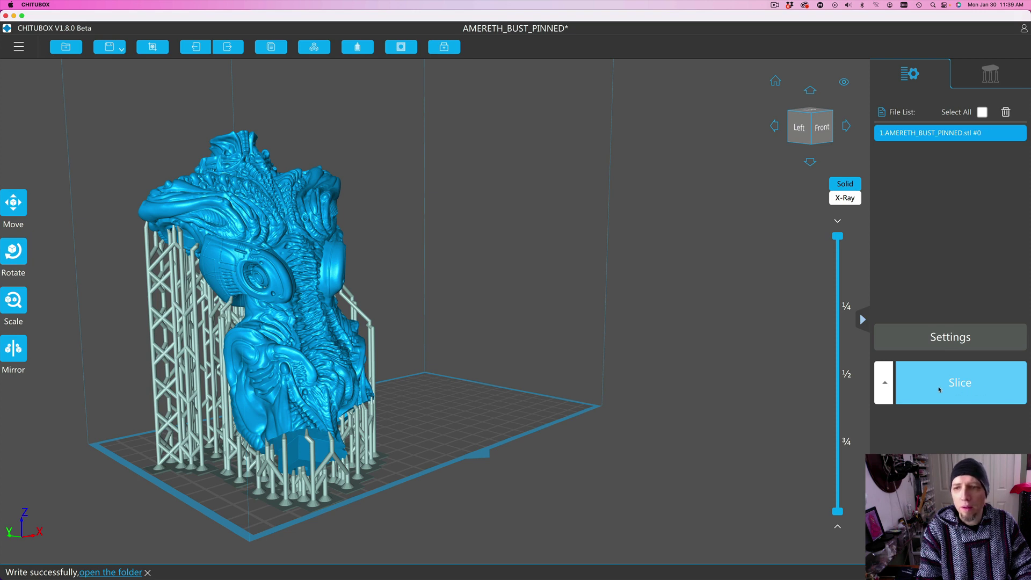
pyautogui.click(974, 385)
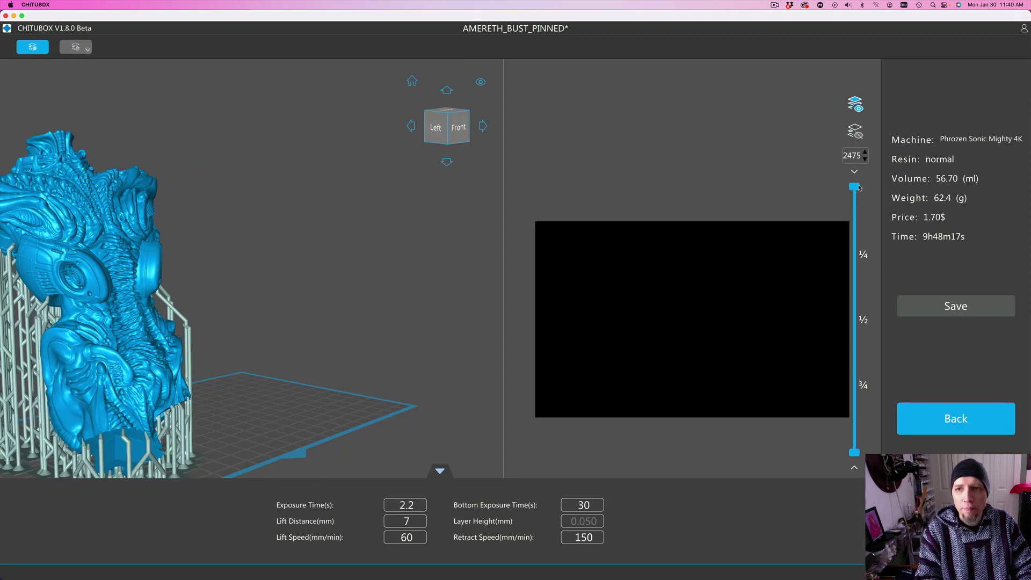
# Examine the sliced layers from the top down to layer 1182, inspect the supports inside the hollow torso, and return to the top layer
pyautogui.scroll(-5, 861, 212)
pyautogui.scroll(-12, 861, 223)
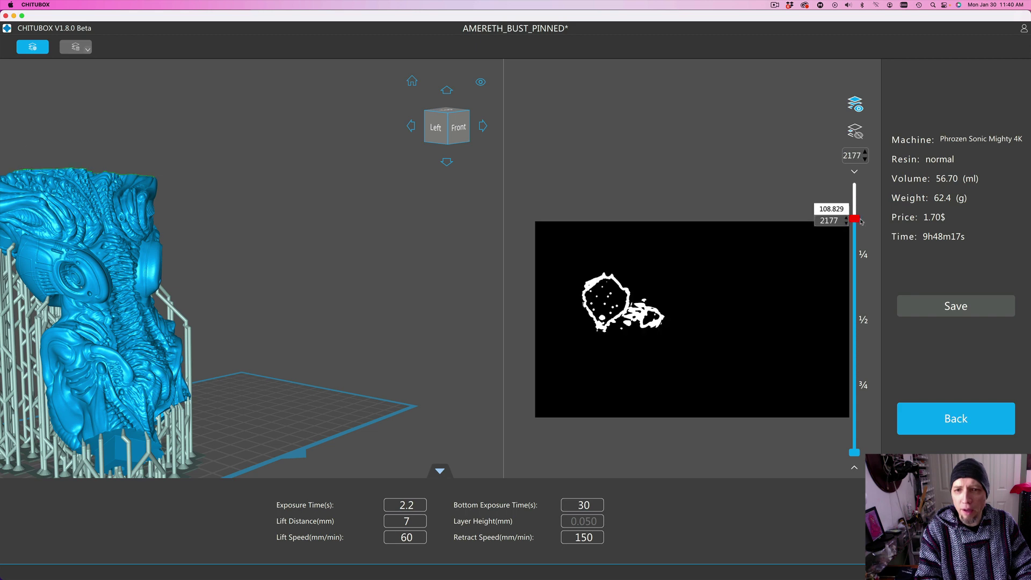
pyautogui.scroll(-12, 857, 253)
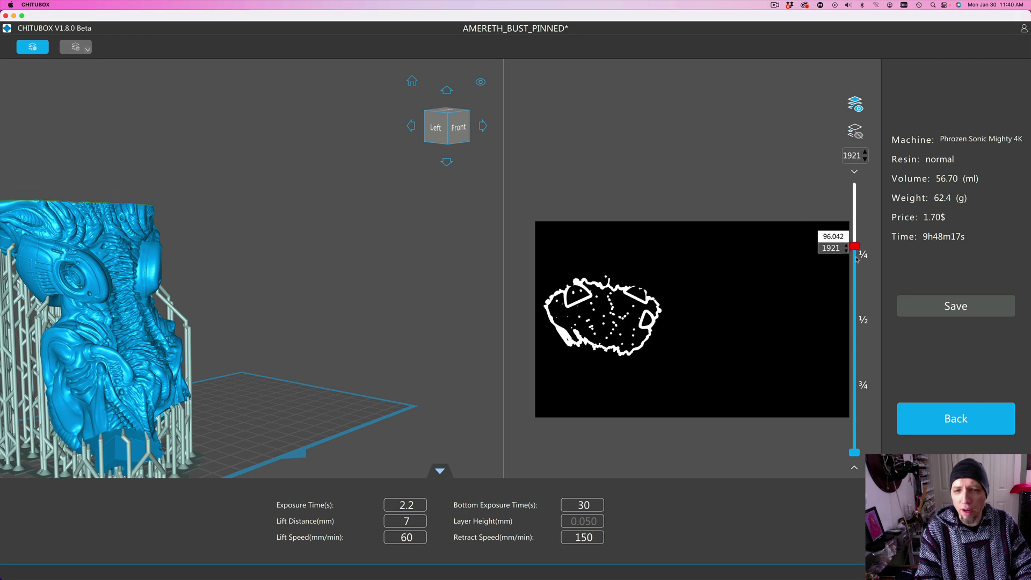
pyautogui.scroll(-4, 855, 274)
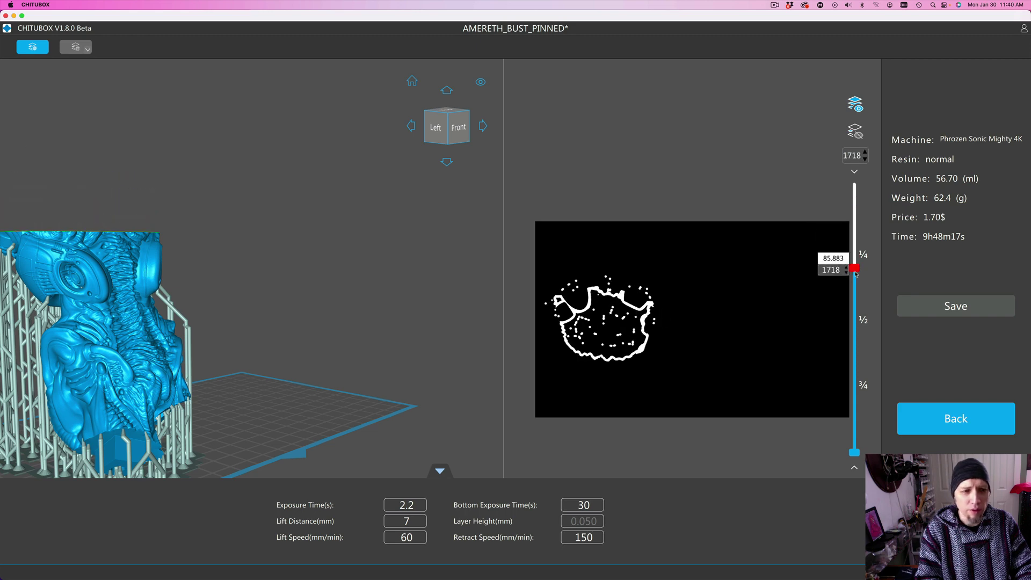
pyautogui.scroll(-16, 854, 312)
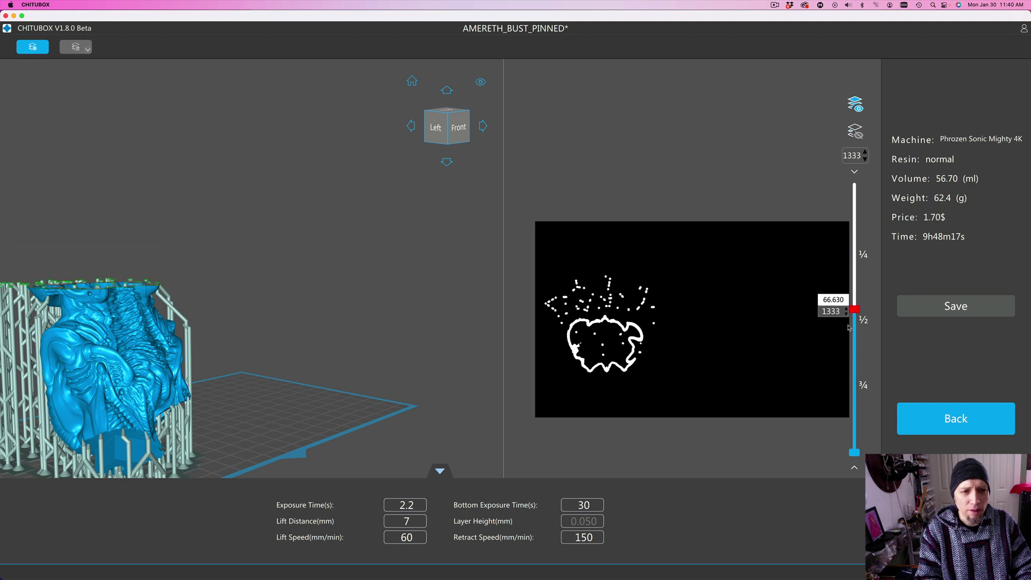
pyautogui.moveTo(218, 253); pyautogui.dragTo(231, 288)
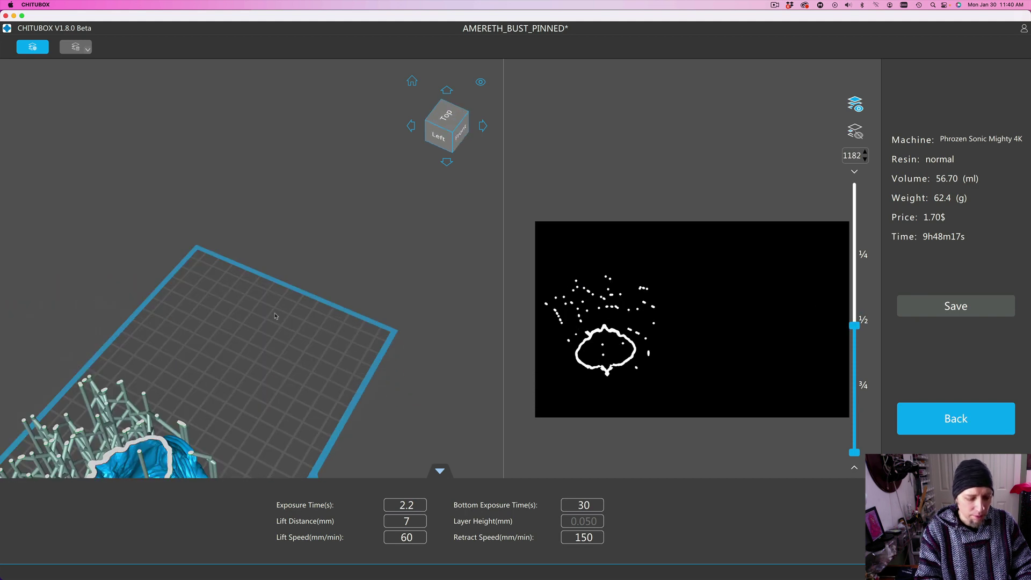
pyautogui.moveTo(275, 317); pyautogui.dragTo(325, 185)
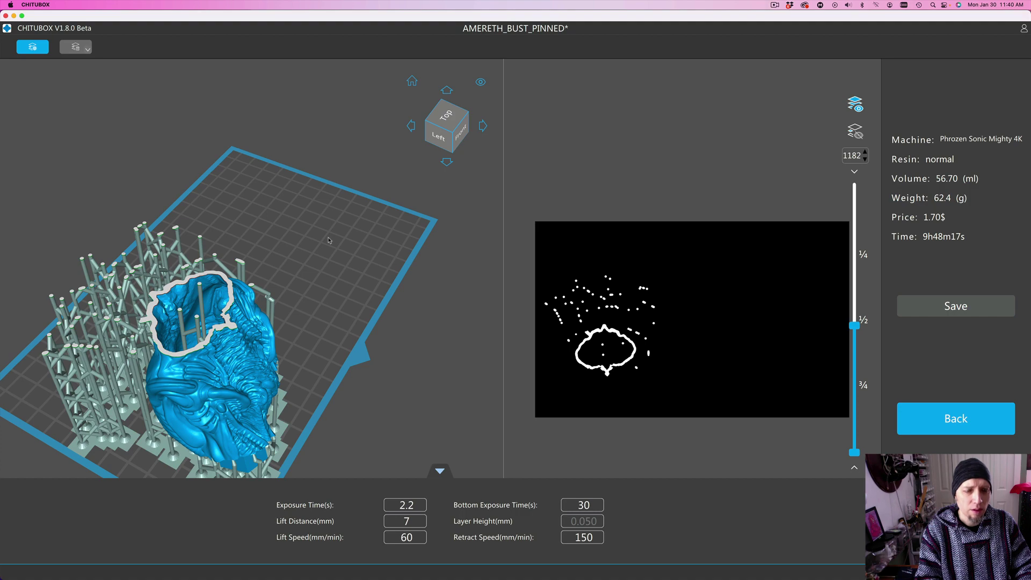
pyautogui.moveTo(329, 241); pyautogui.dragTo(401, 316)
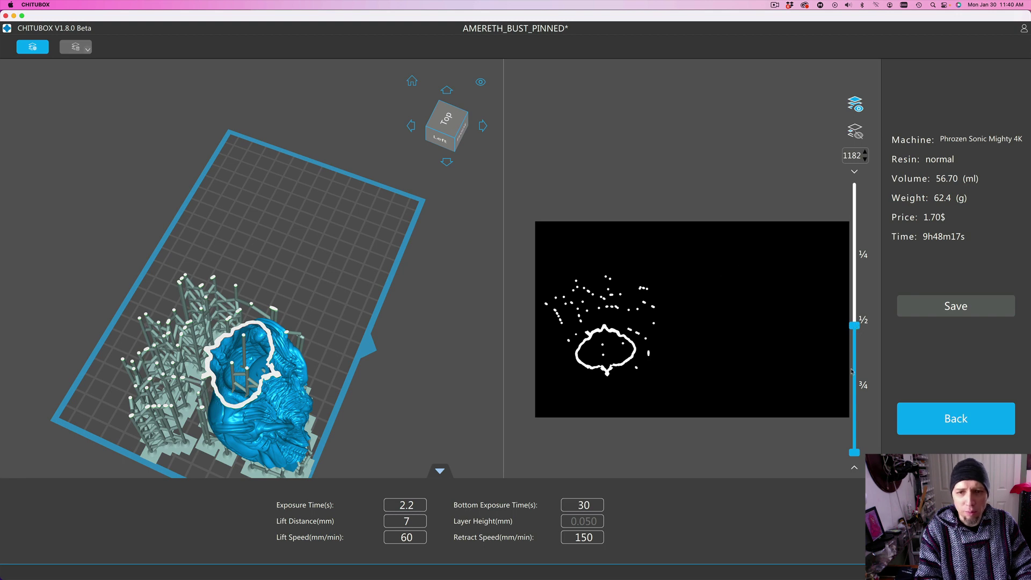
pyautogui.moveTo(852, 370); pyautogui.dragTo(826, 182)
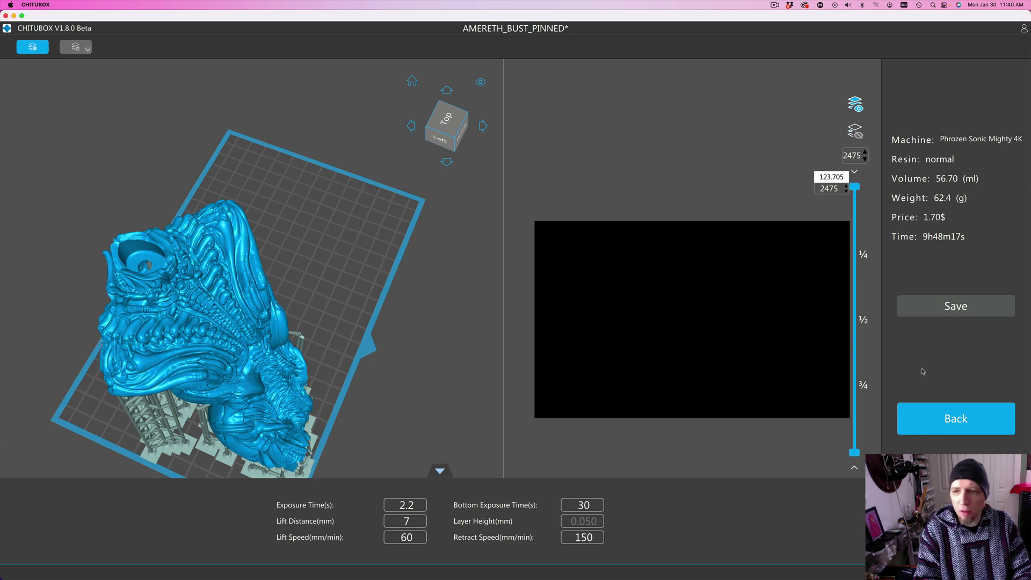
# Save the sliced print file as _AMERETH_BUST_PINNED in the HIEROPHANT BODY PRINT FILES folder
pyautogui.click(970, 307)
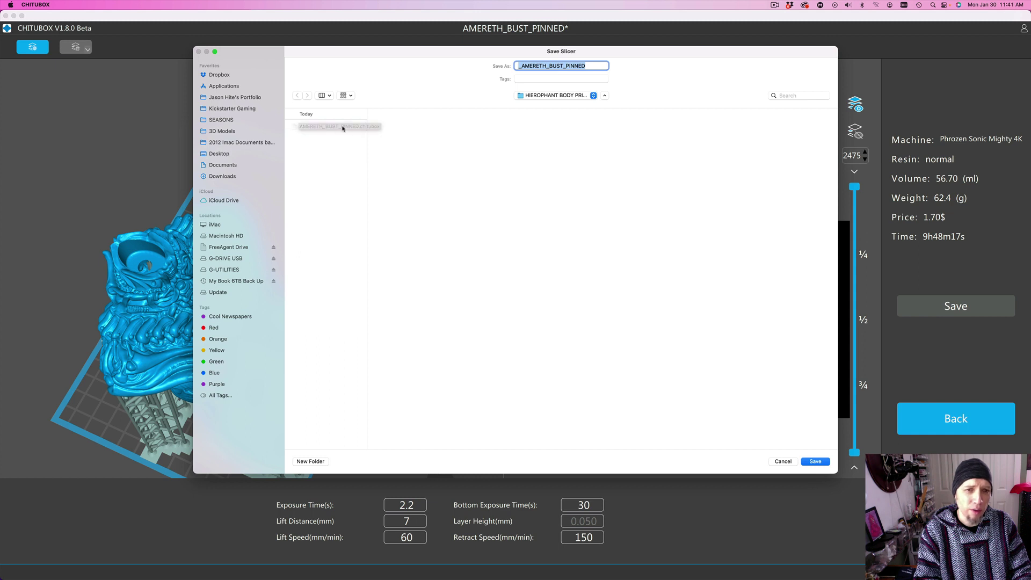
pyautogui.click(807, 461)
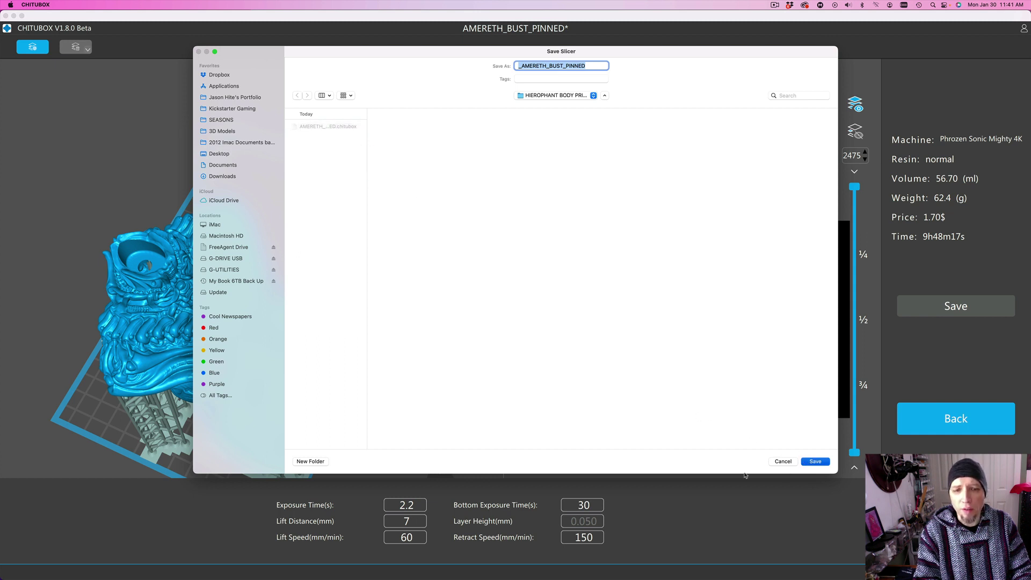